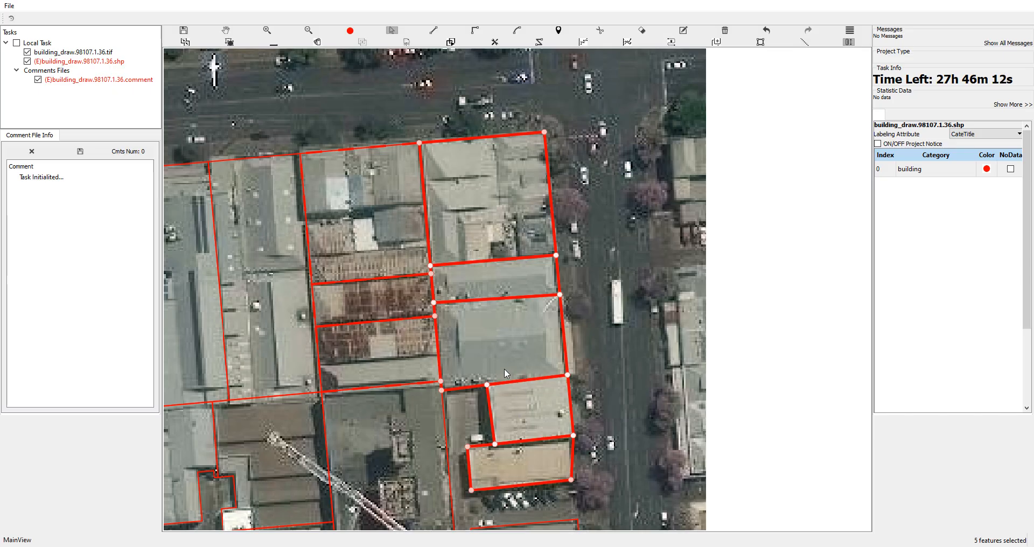
Inspect the shared edges of the five selected buildings beside the street and run a topology check on the outlines.
scroll(504, 369, up, 2)
key(space)
drag(566, 437, 522, 112)
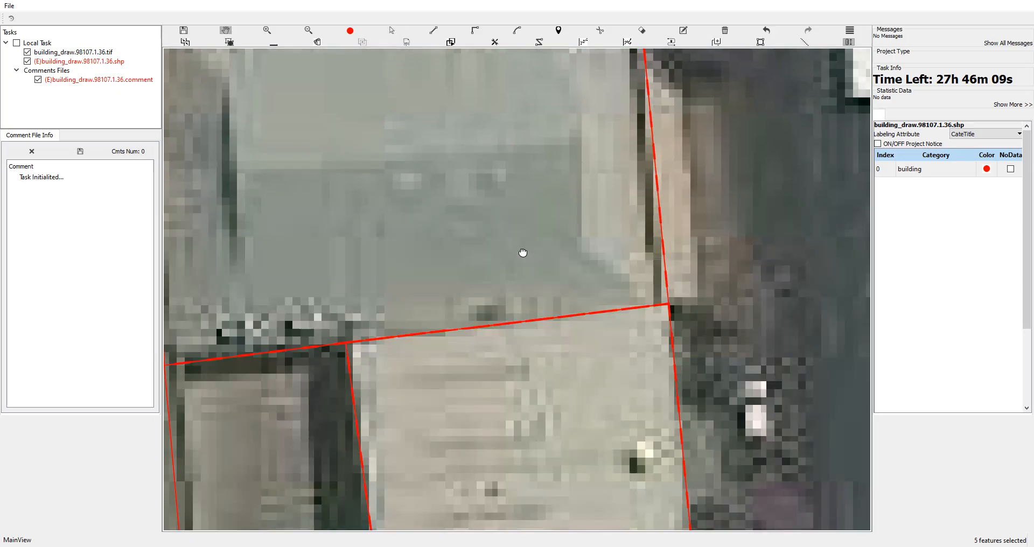
drag(523, 252, 511, 209)
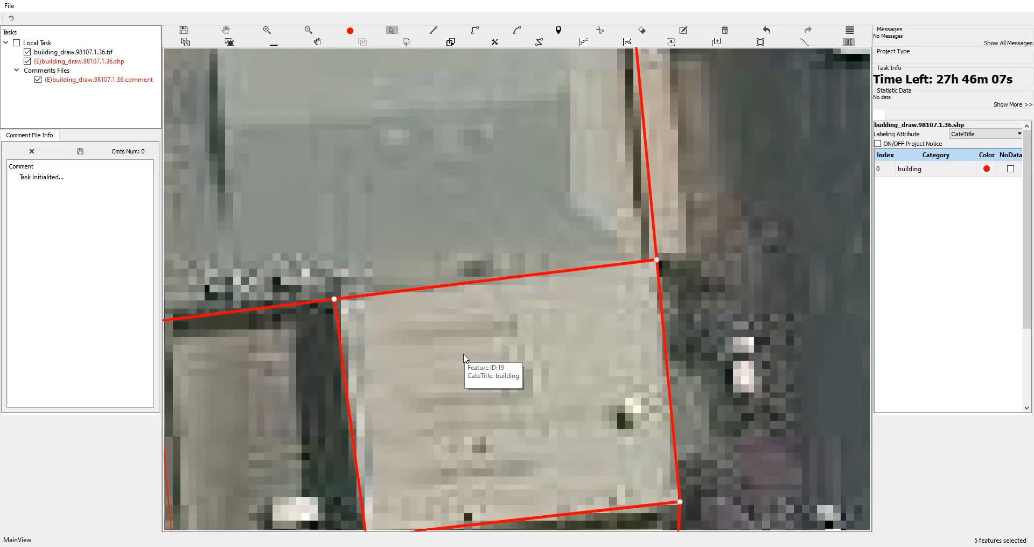
scroll(709, 314, down, 3)
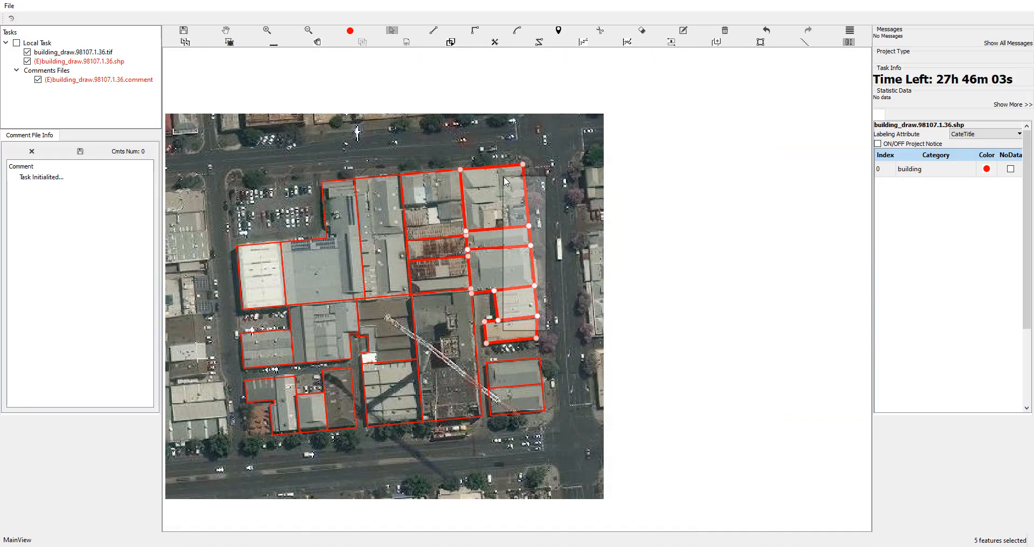
click(230, 42)
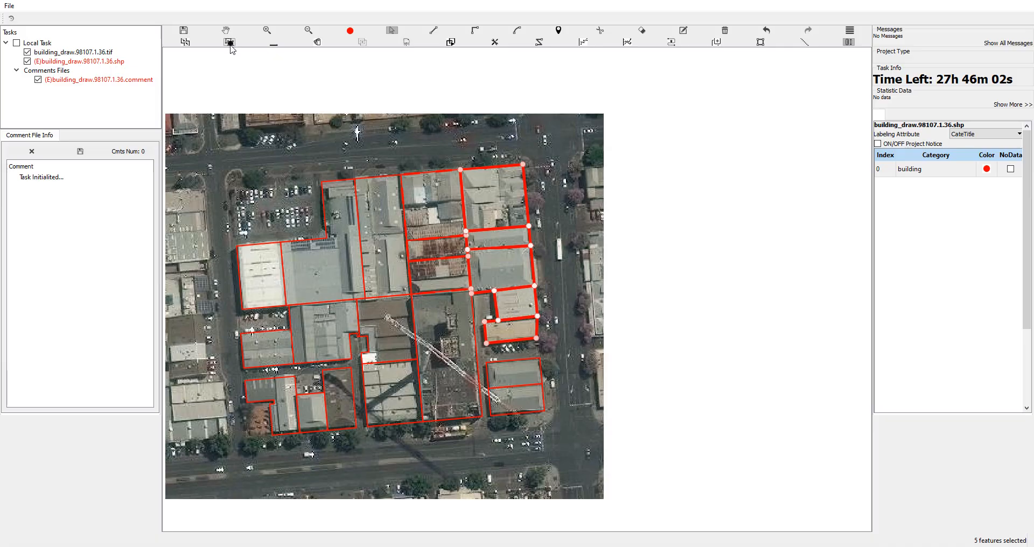
Shift the north edge of the building just north of the tan-roofed one slightly upward so it overlaps its neighbour.
click(514, 304)
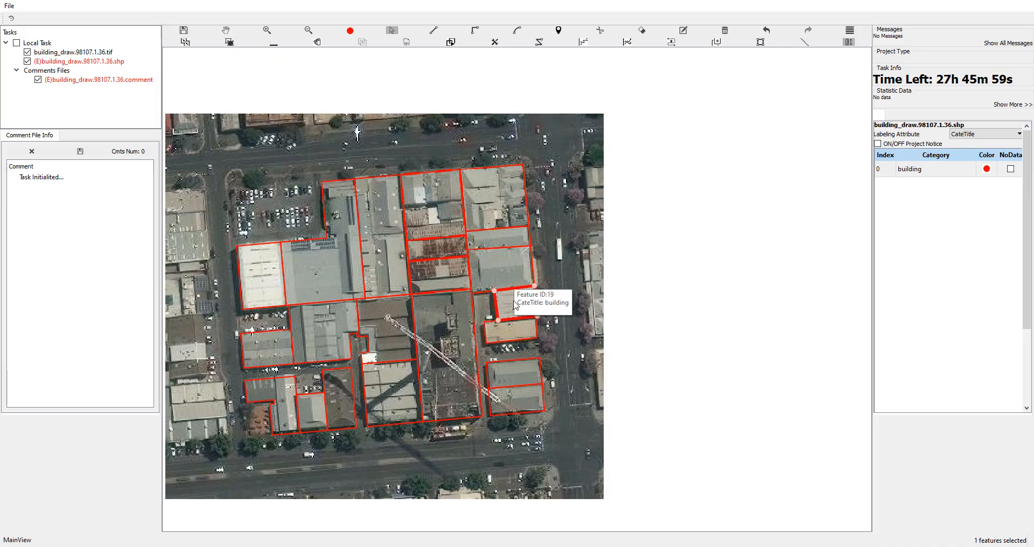
scroll(514, 304, up, 2)
scroll(514, 305, up, 2)
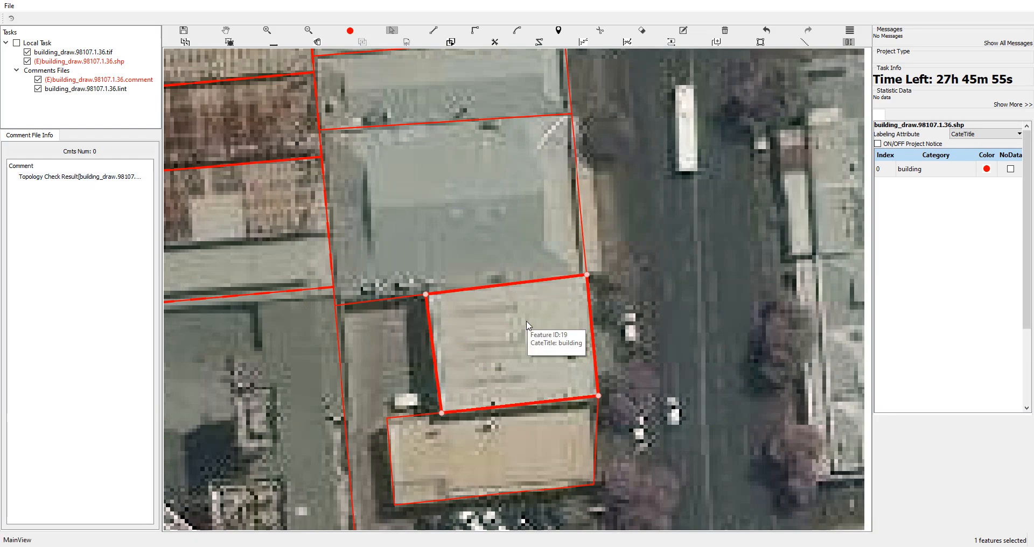
scroll(517, 302, up, 2)
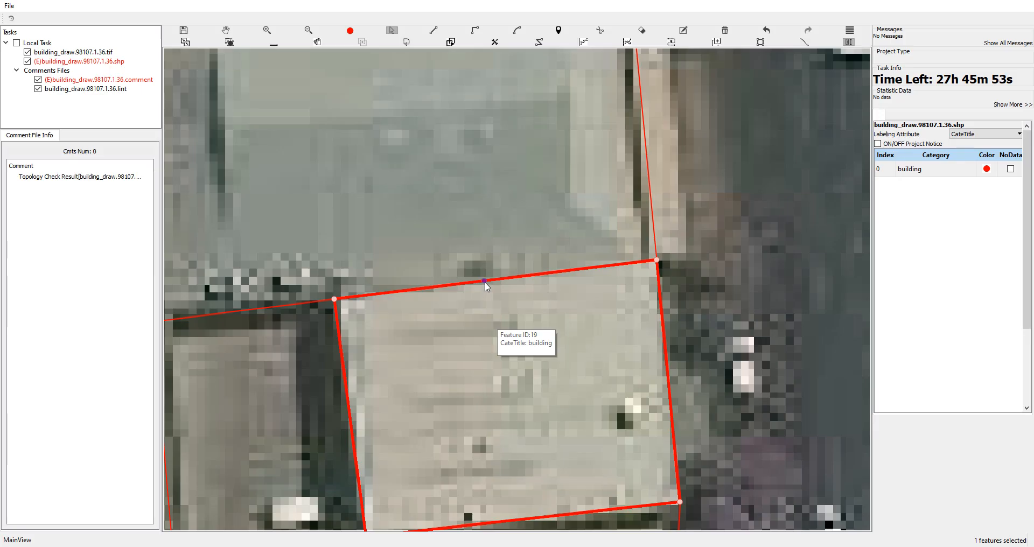
scroll(485, 281, up, 2)
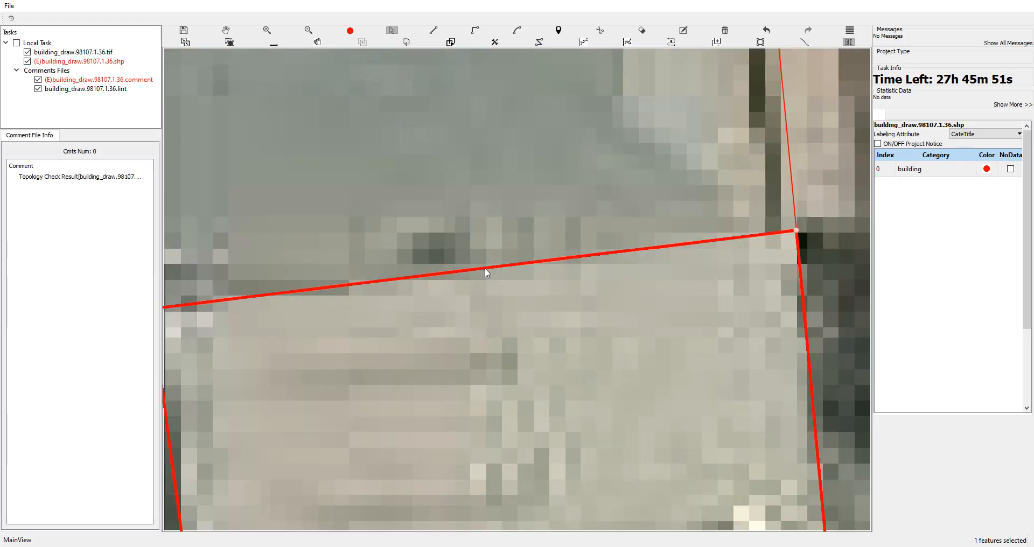
click(484, 268)
click(483, 263)
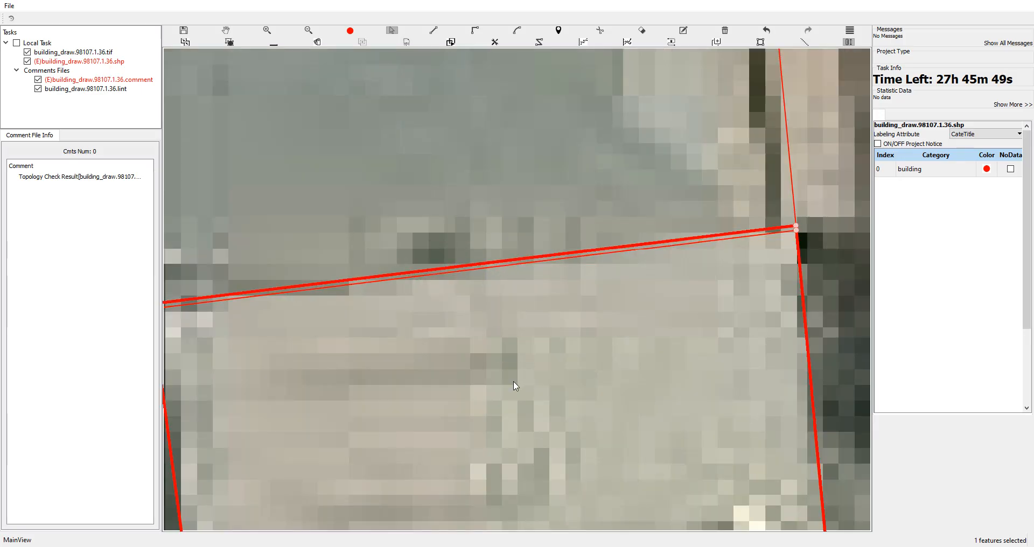
Locate the footprint_overlap issue for IDs 17 and 18 and examine the highlighted edge on the map.
click(69, 185)
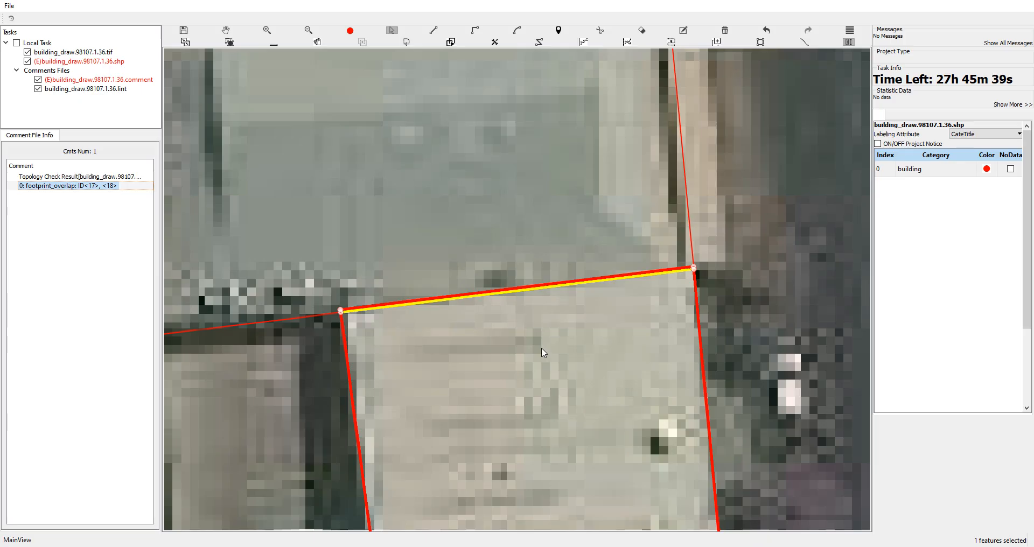
scroll(543, 353, down, 1)
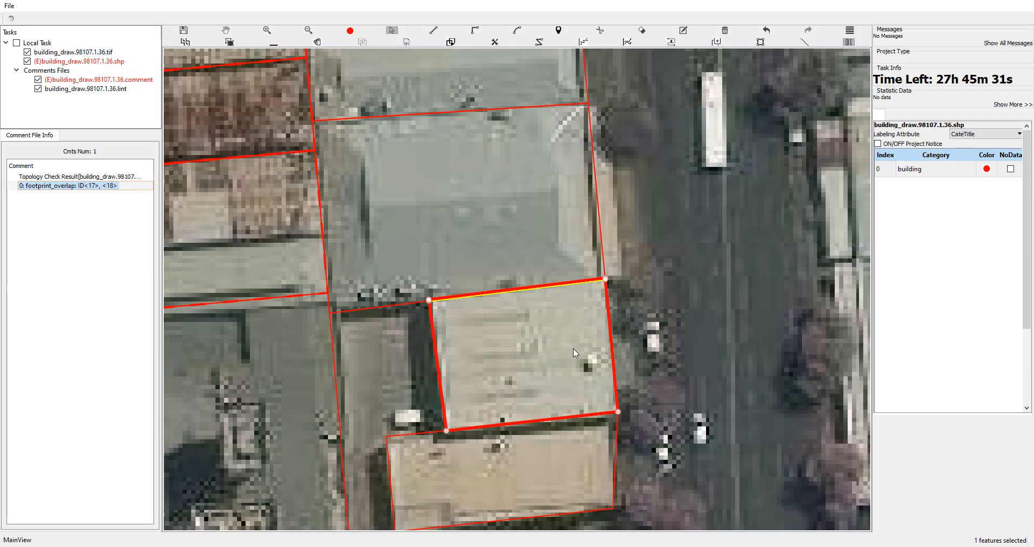
key(Escape)
drag(540, 198, 536, 309)
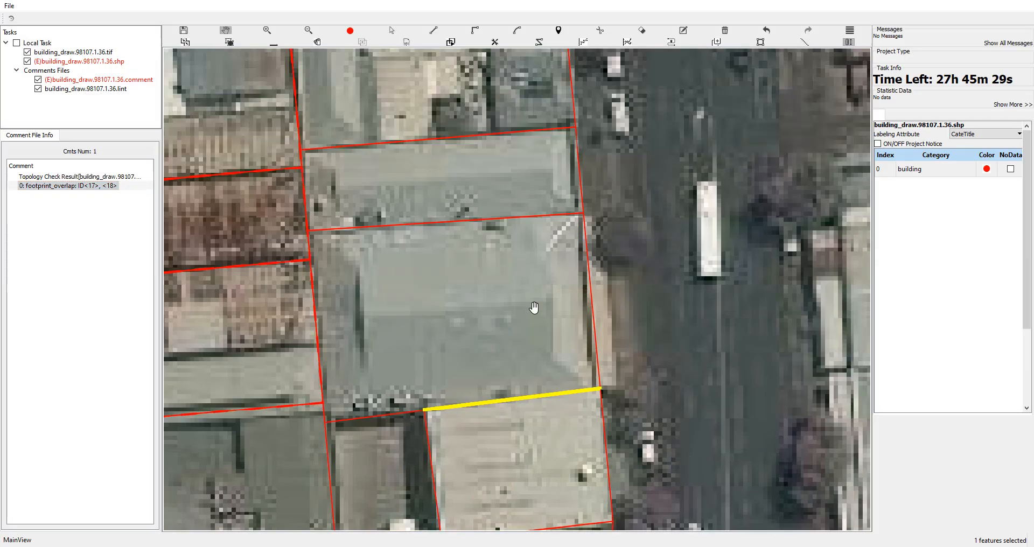
Delete the five building outlines in the eastern column, from the block's northeast corner down to the tan-roofed building.
scroll(535, 309, down, 2)
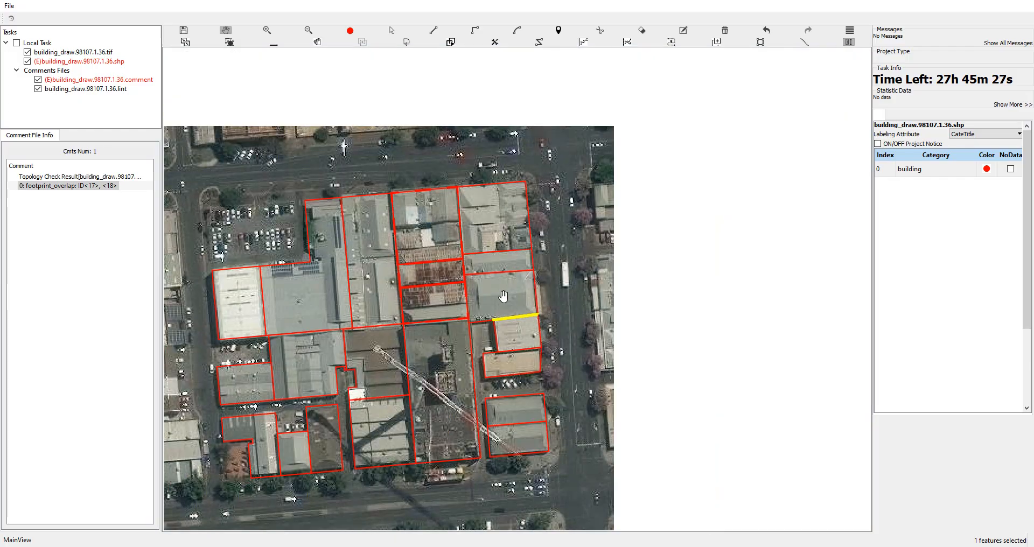
scroll(512, 293, down, 1)
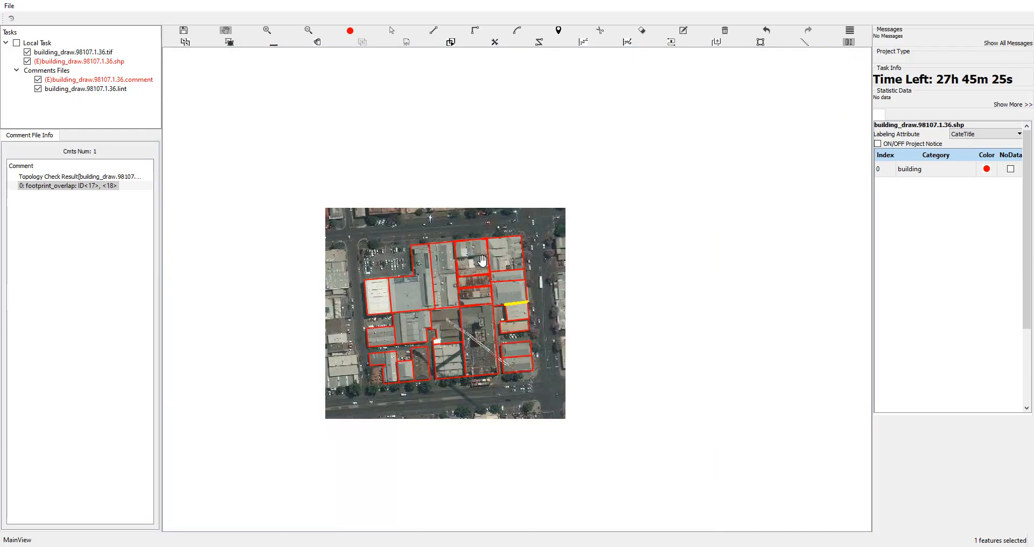
scroll(482, 261, up, 1)
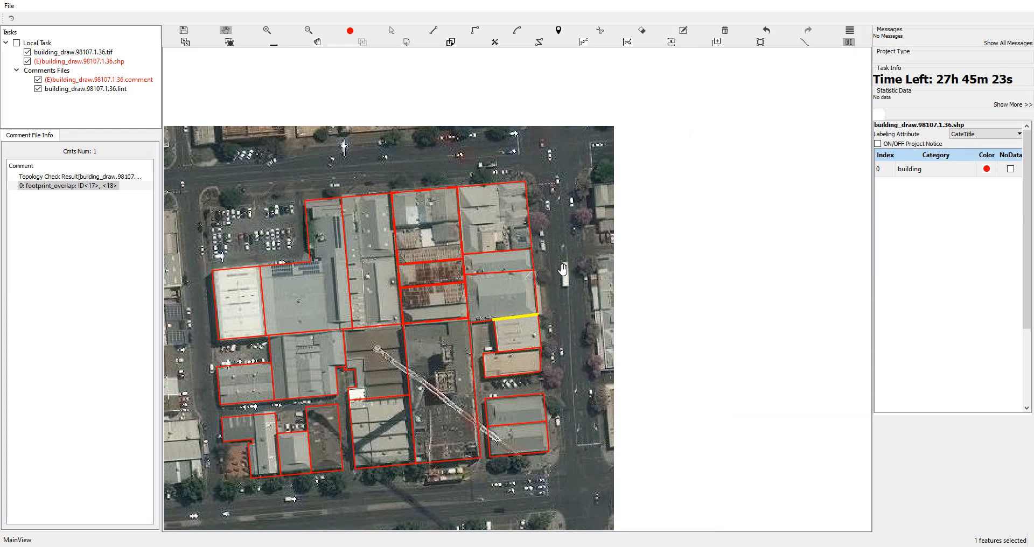
scroll(563, 269, up, 1)
drag(538, 245, 504, 283)
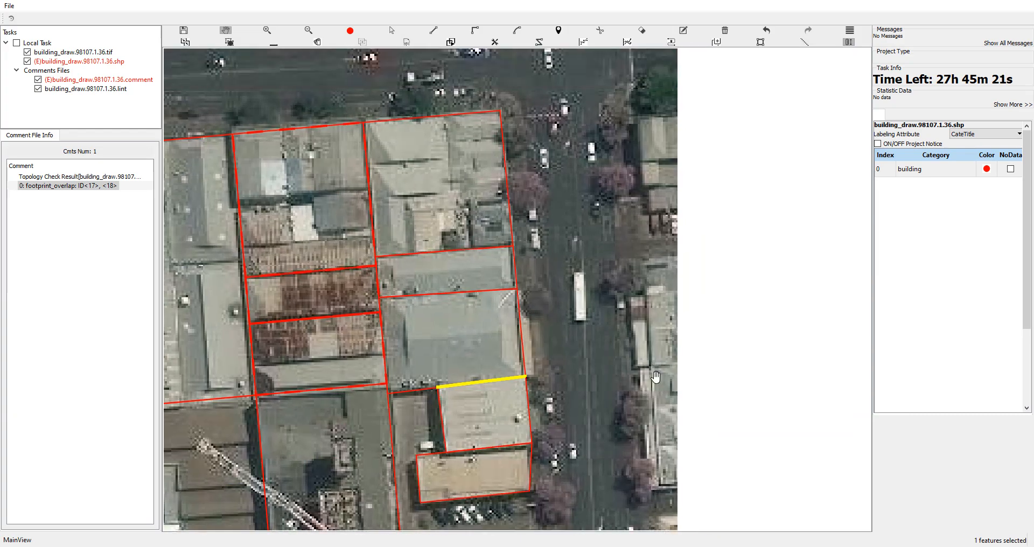
key(s)
drag(548, 467, 447, 147)
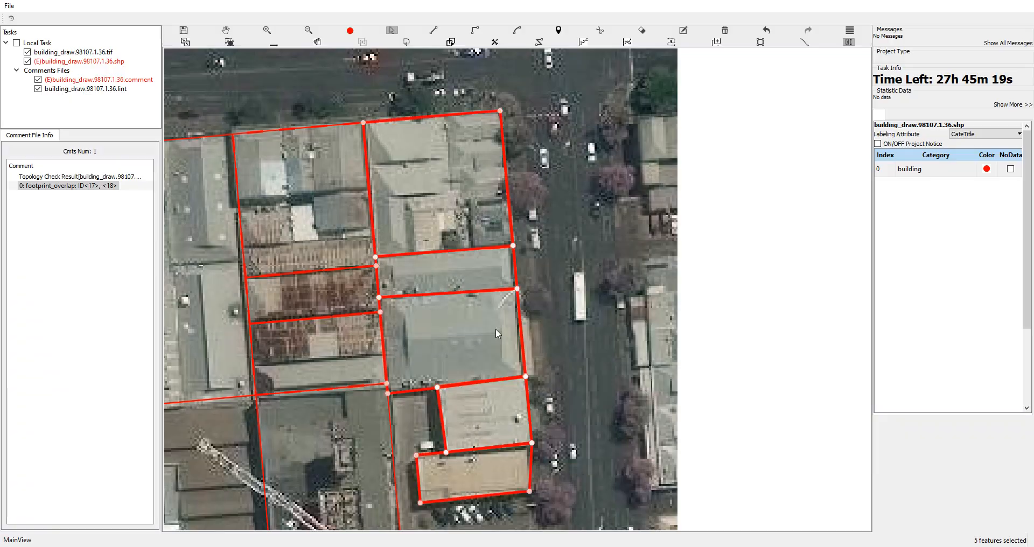
key(Delete)
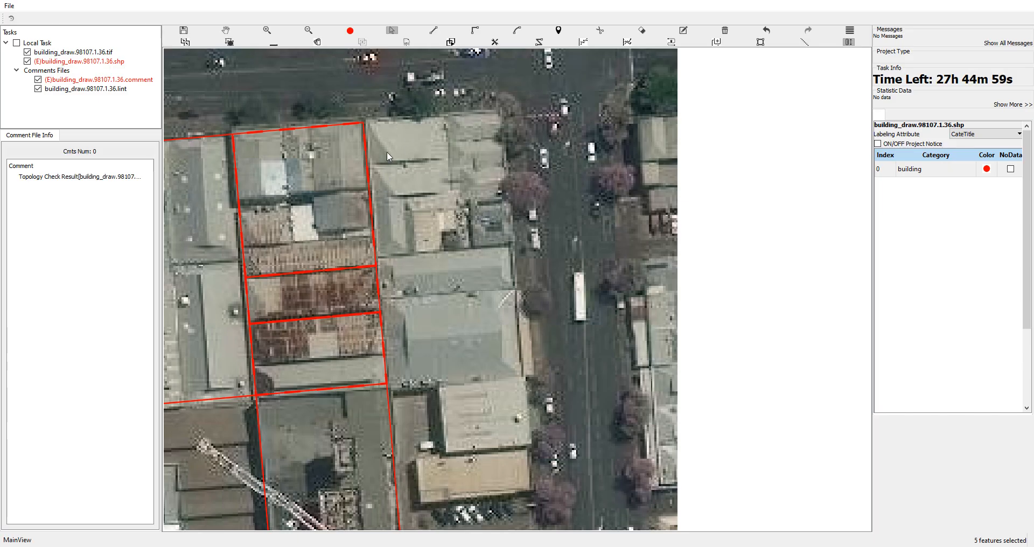
Begin one combined outline around the eastern buildings, from the neighbour's northeast corner along the street and around the tan roof.
click(540, 43)
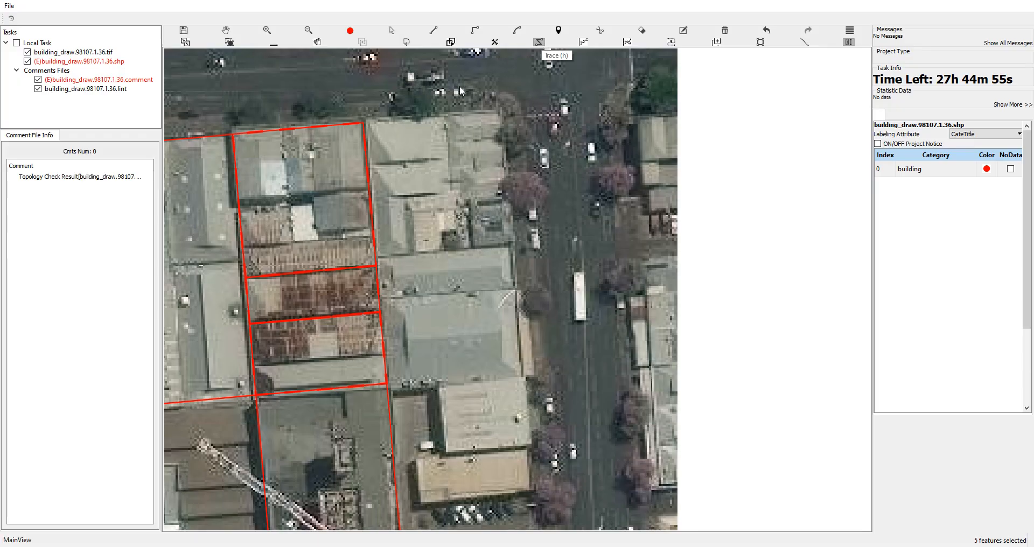
click(363, 123)
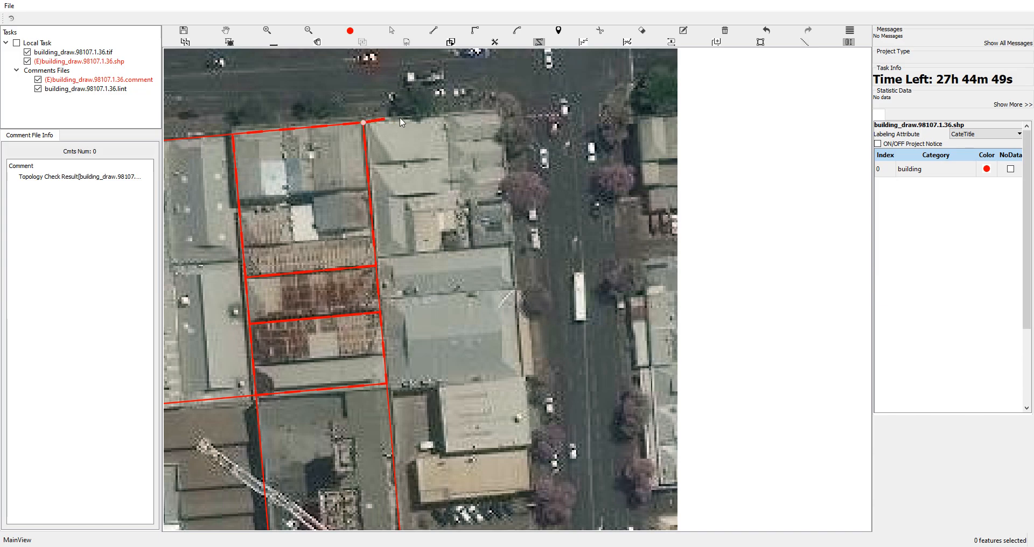
click(500, 111)
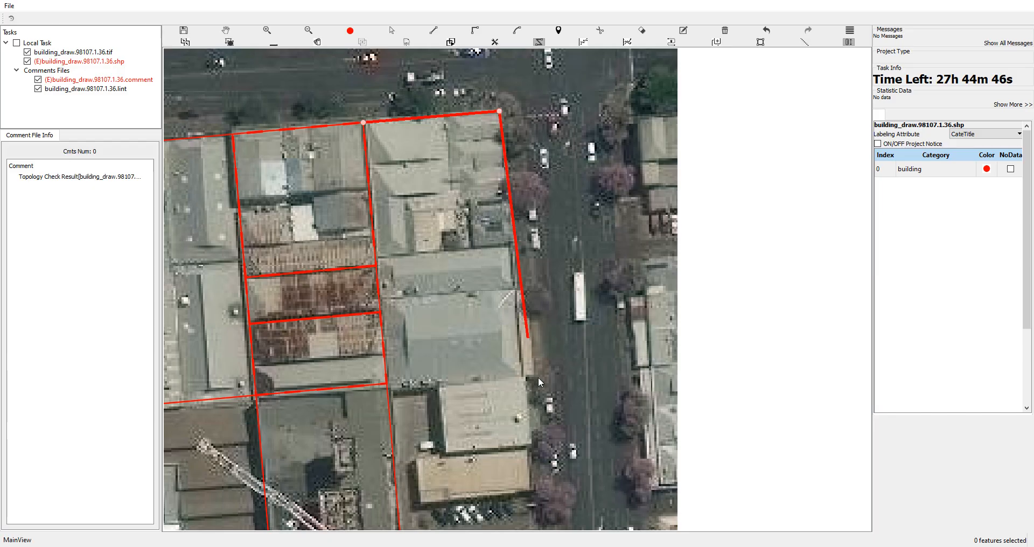
click(534, 492)
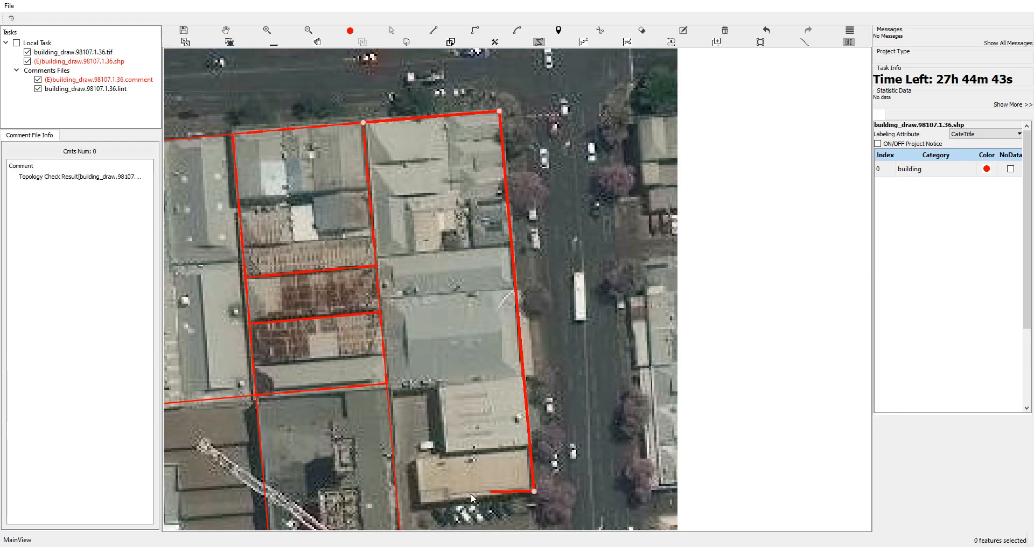
click(421, 502)
click(416, 457)
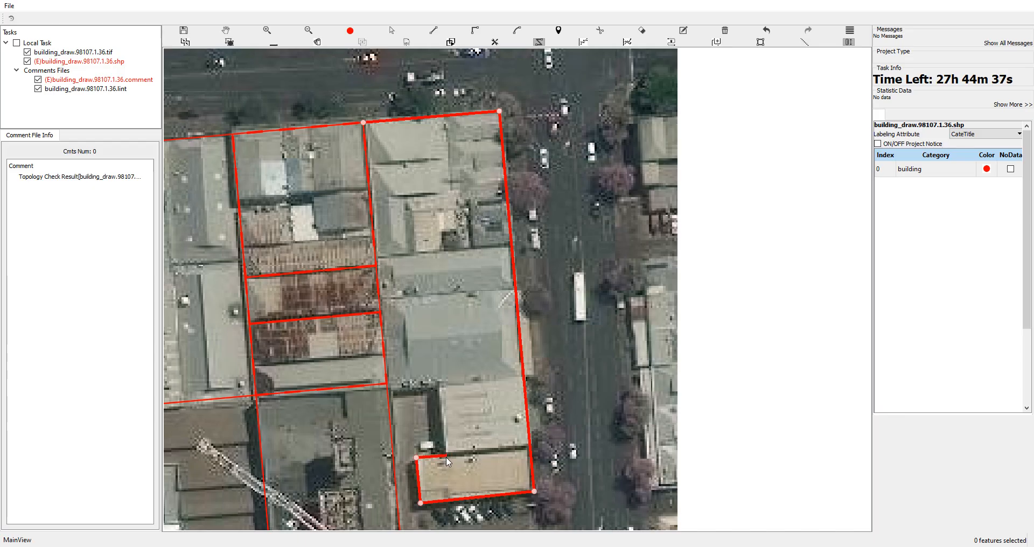
Remove the last two vertices and redraw the outline's southern end and inner notch with right angles, up to the western neighbour's edge.
key(BackSpace)
key(BackSpace)
key(r)
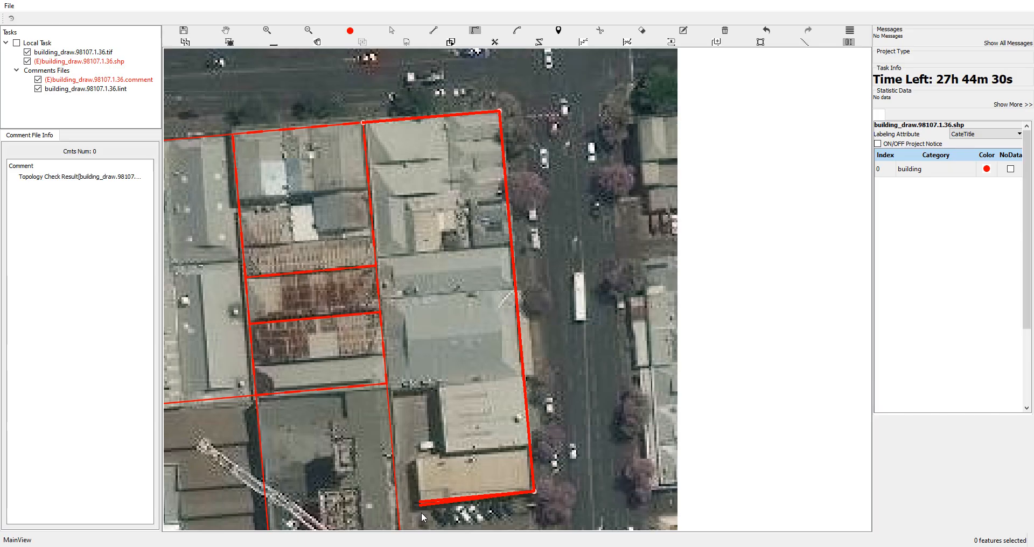
click(422, 512)
click(416, 455)
click(445, 455)
click(389, 391)
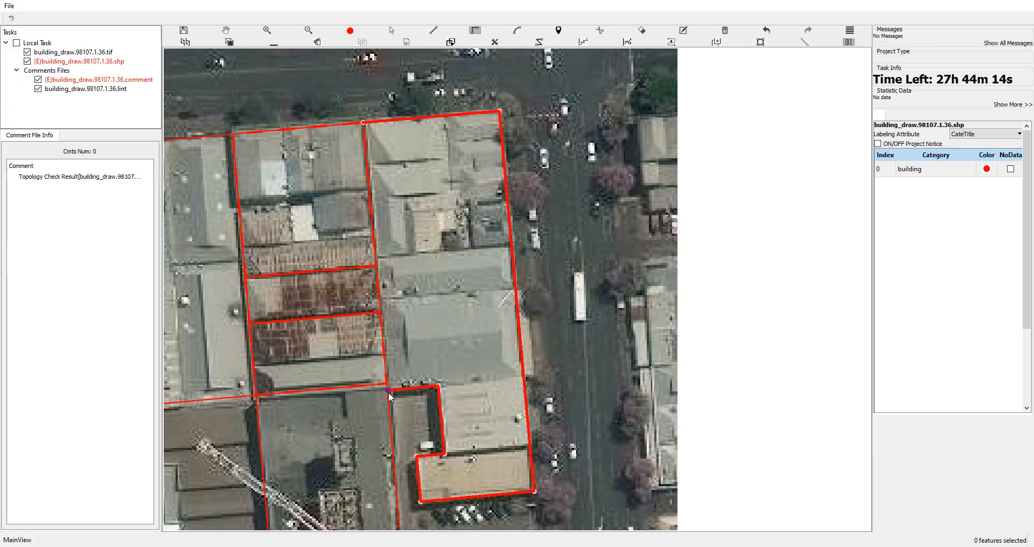
Trace the shared western boundary back to the starting corner and finish the combined building outline.
scroll(388, 392, up, 2)
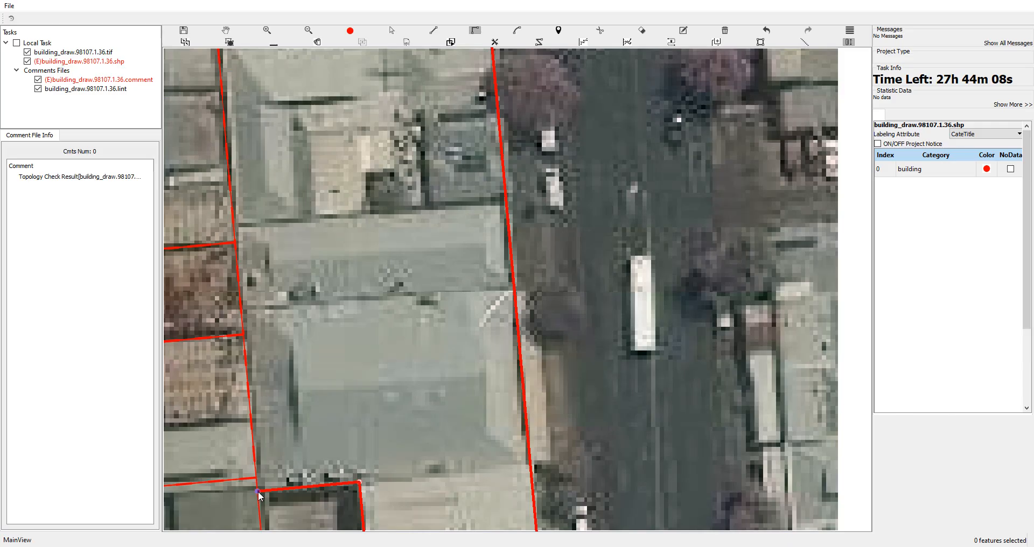
scroll(257, 491, down, 2)
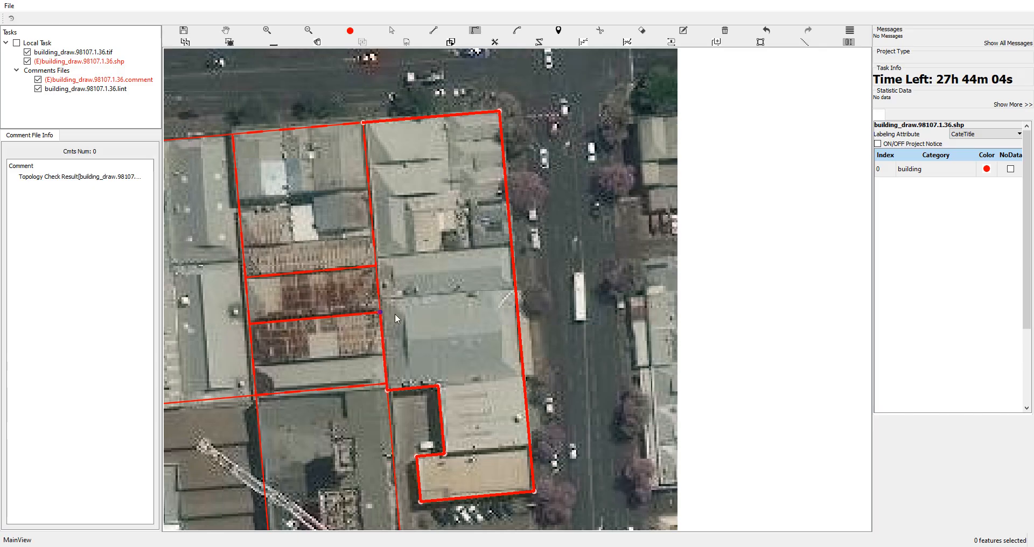
key(t)
click(363, 122)
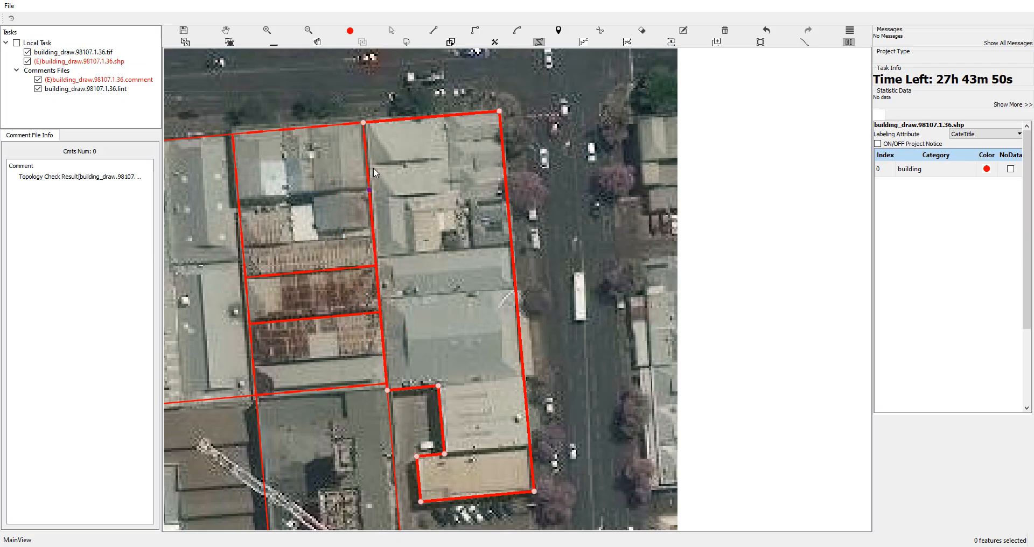
right_click(392, 333)
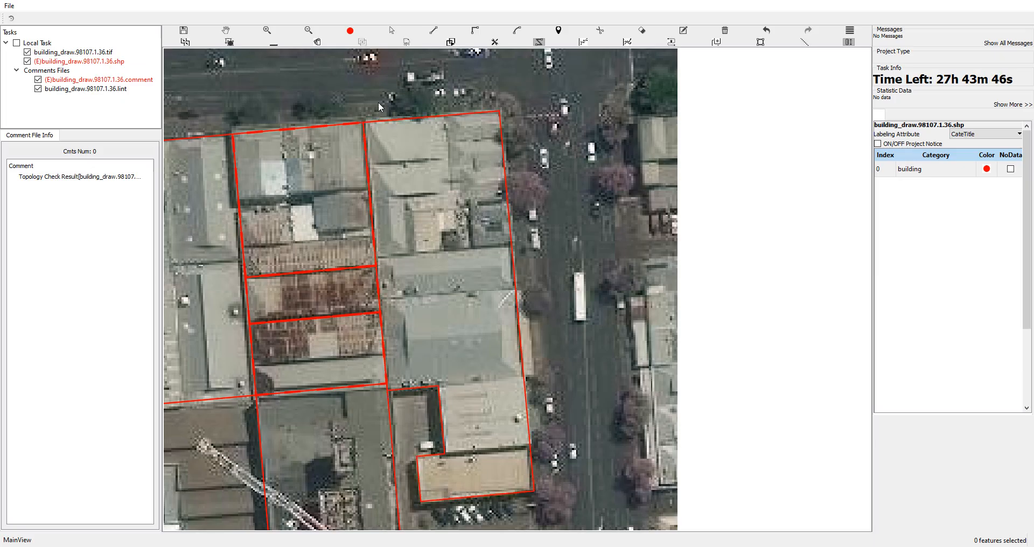
Select the combined outline and the three adjoining buildings to its west to examine the vertices on their shared boundary.
drag(444, 242, 450, 198)
click(450, 252)
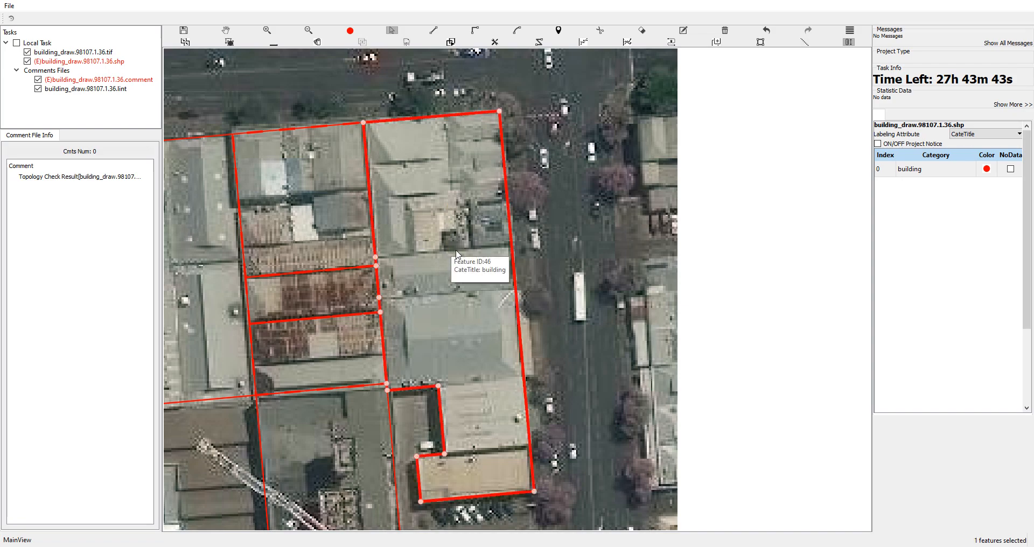
click(353, 210)
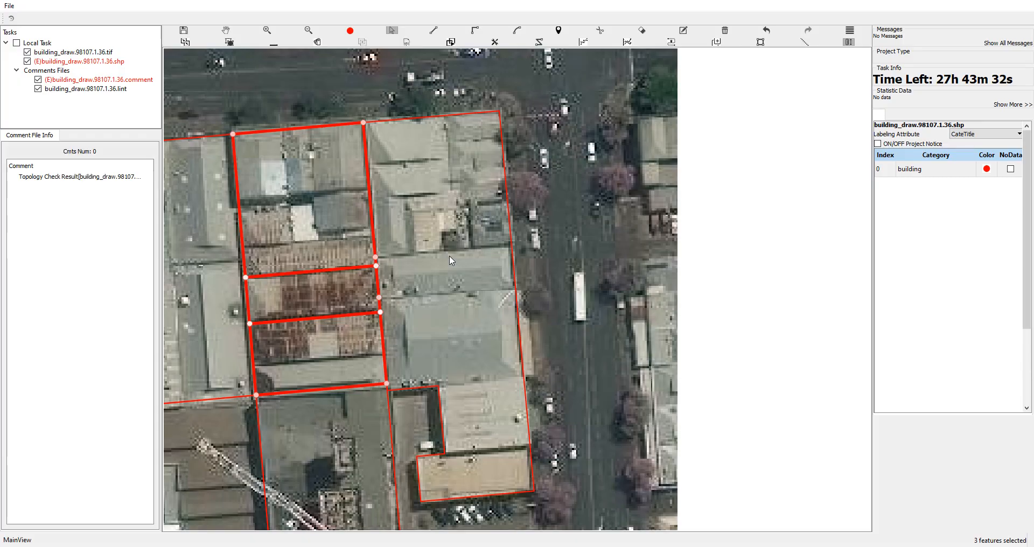
Split the combined outline along the roof boundary between the northernmost building and the narrow building south of it.
scroll(451, 261, up, 2)
scroll(431, 290, up, 1)
key(space)
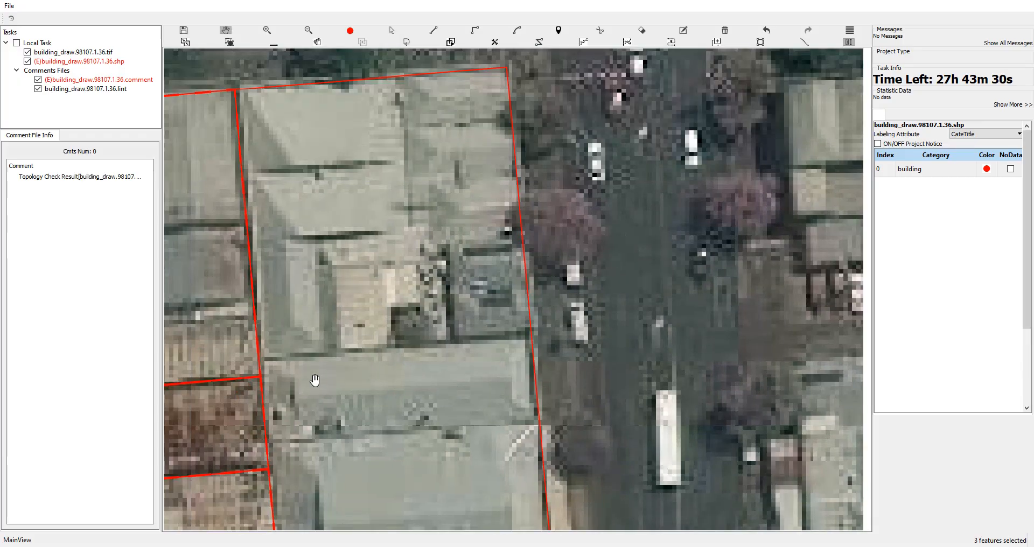
key(space)
click(247, 360)
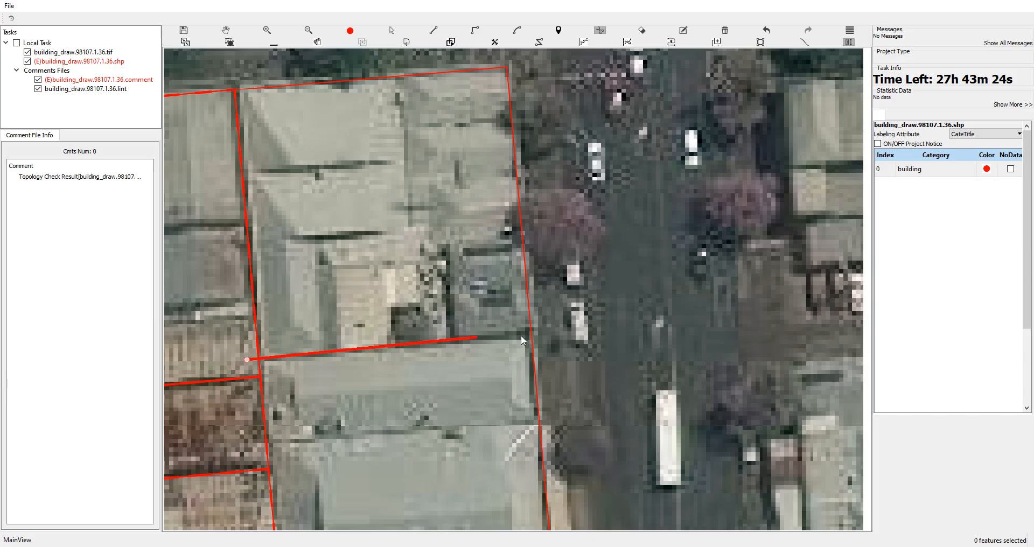
right_click(580, 328)
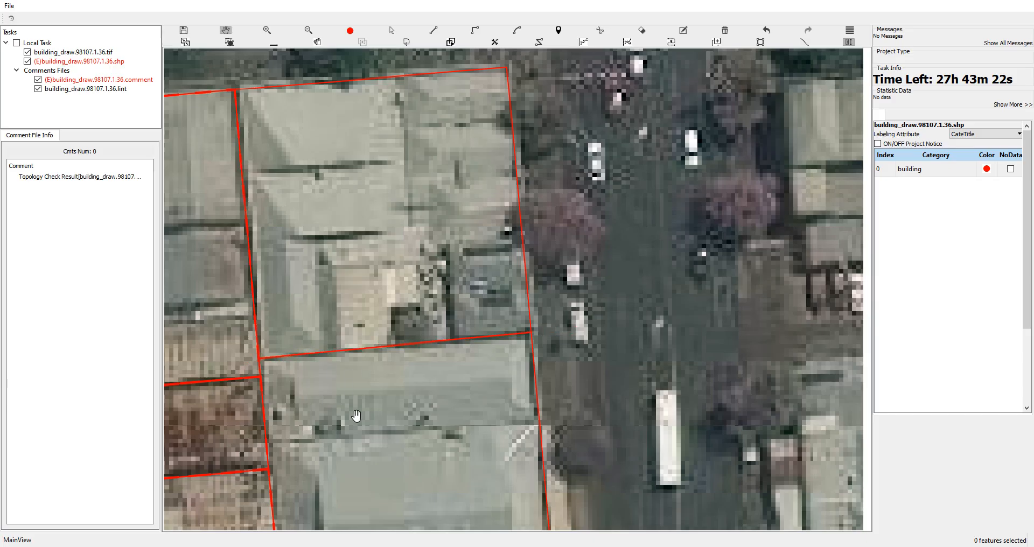
drag(355, 415, 378, 270)
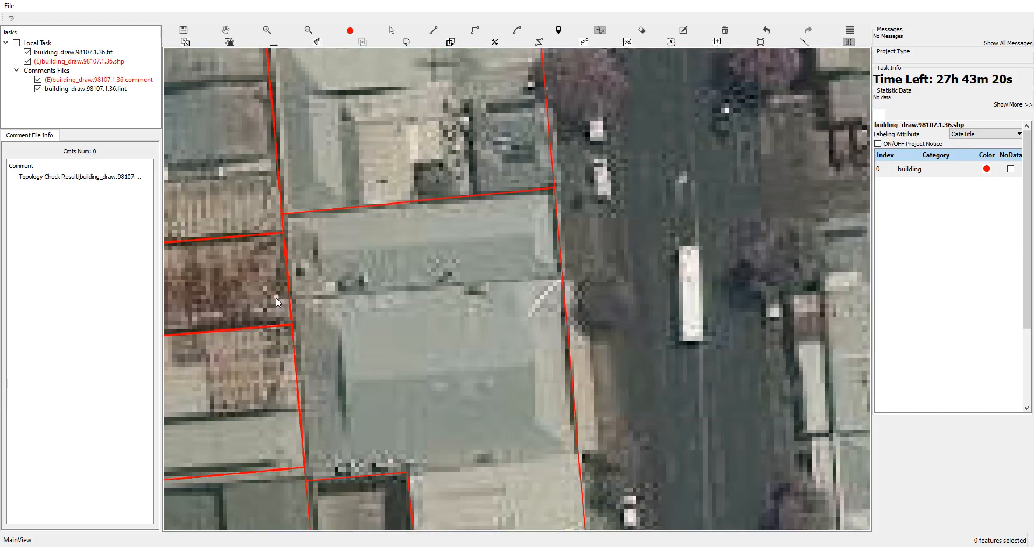
Split the combined outline along the northern and southern roof boundaries of the large grey-roofed building.
click(275, 297)
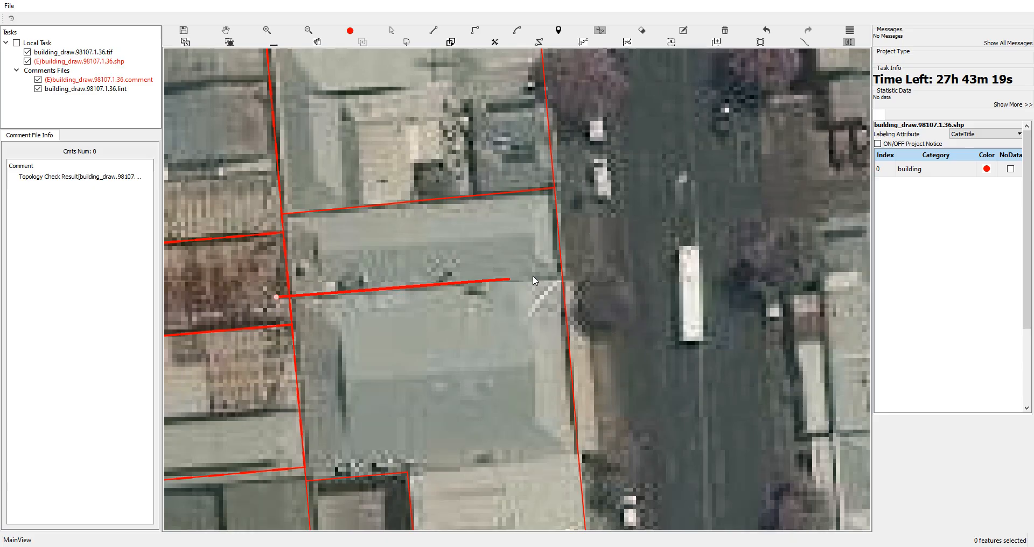
right_click(598, 276)
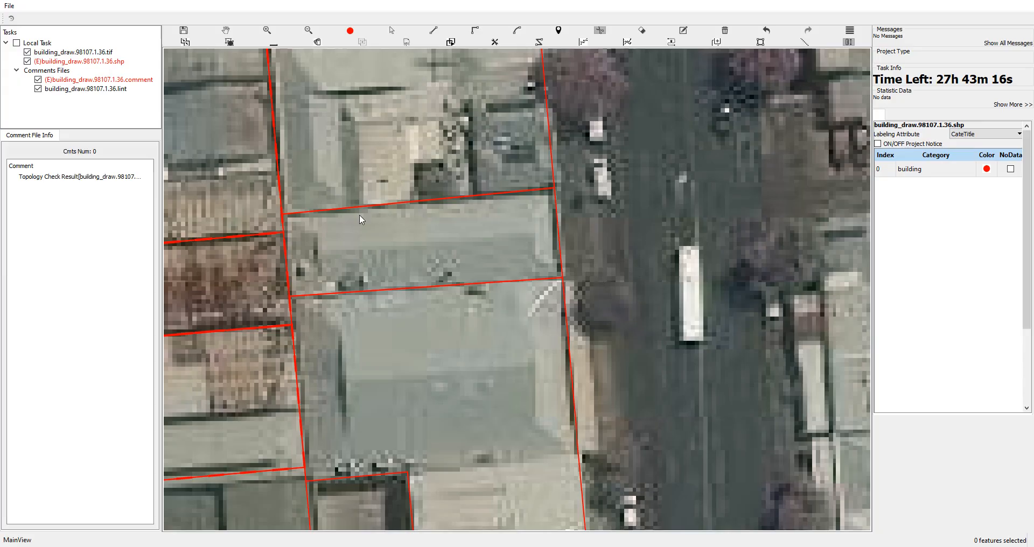
drag(402, 377, 397, 237)
drag(396, 347, 396, 315)
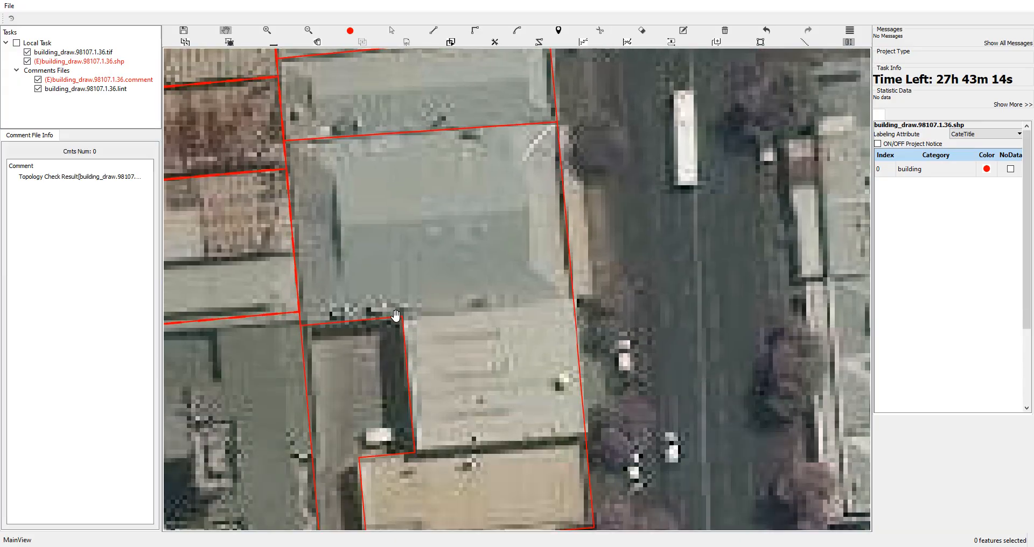
key(c)
click(402, 317)
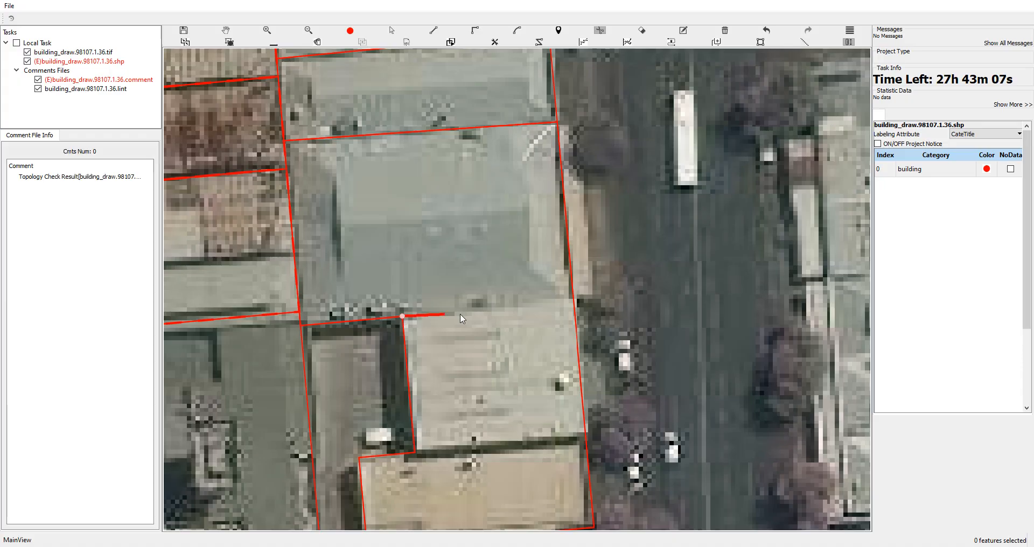
click(622, 293)
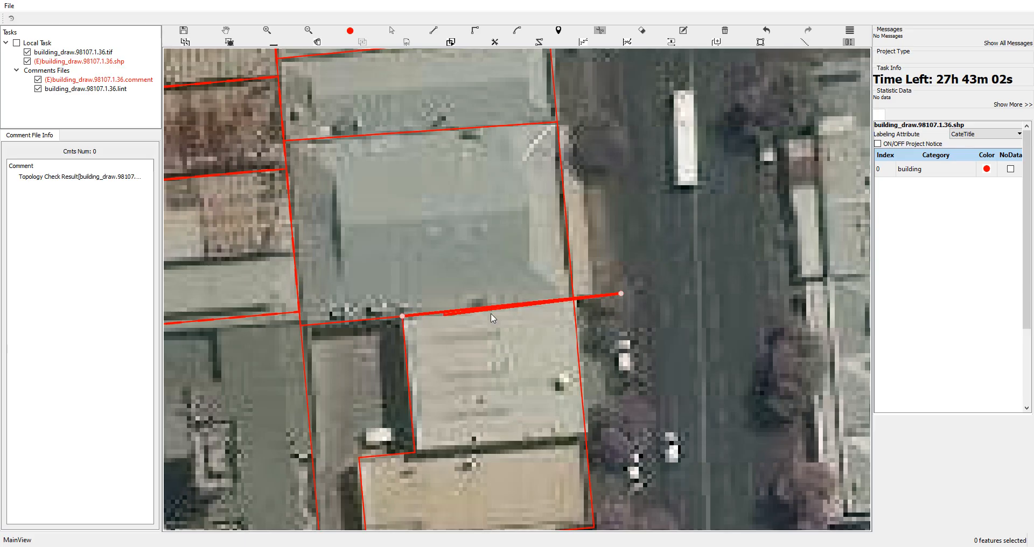
right_click(625, 259)
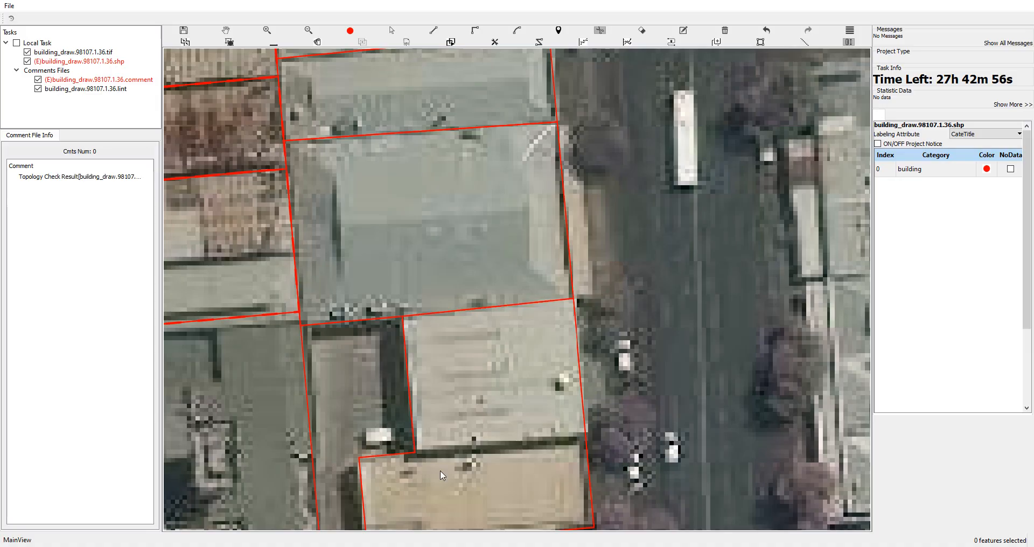
Split the remaining southern part of the outline between the light-roofed building and the tan building, starting from the inner notch corner.
key(space)
drag(470, 435, 454, 338)
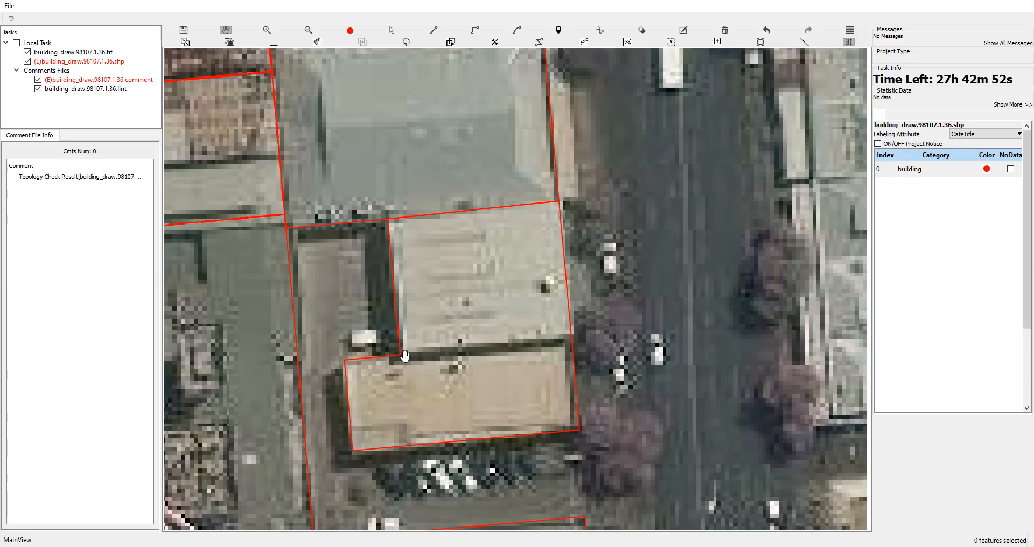
key(c)
key(Escape)
key(Escape)
key(c)
click(402, 355)
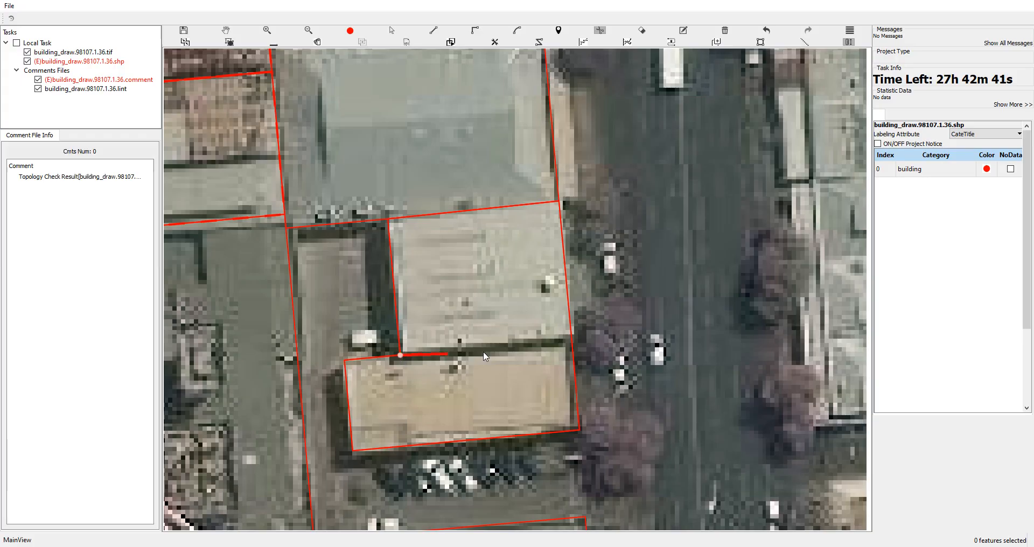
click(628, 333)
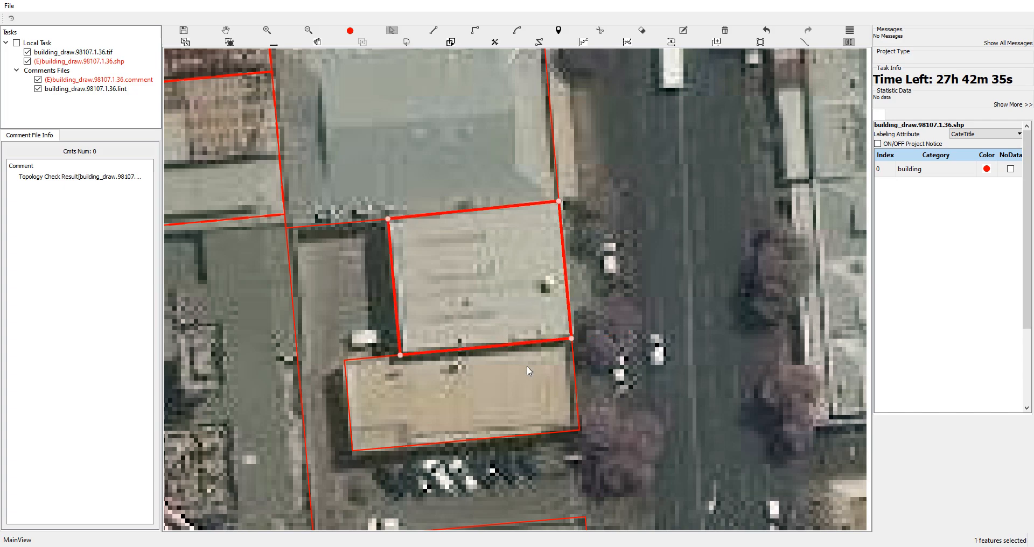
Select the large grey-roofed building and its light-roofed southern neighbour in turn to examine their shared boundary.
click(464, 176)
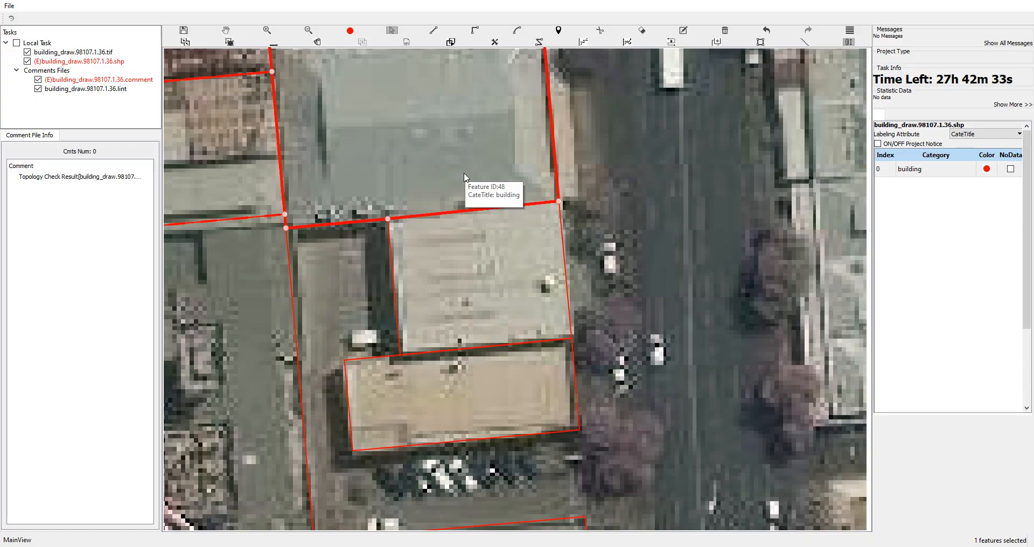
scroll(465, 176, down, 2)
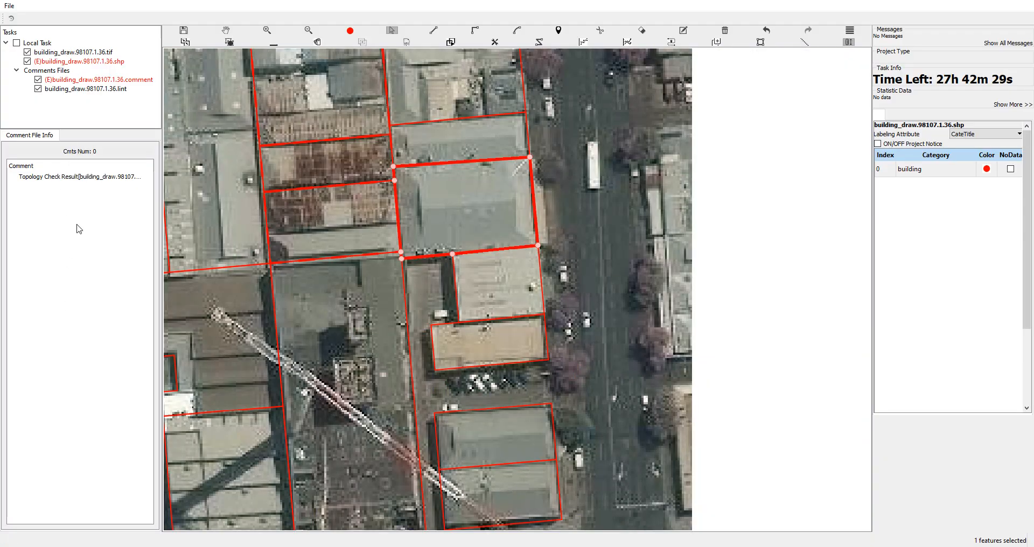
click(496, 280)
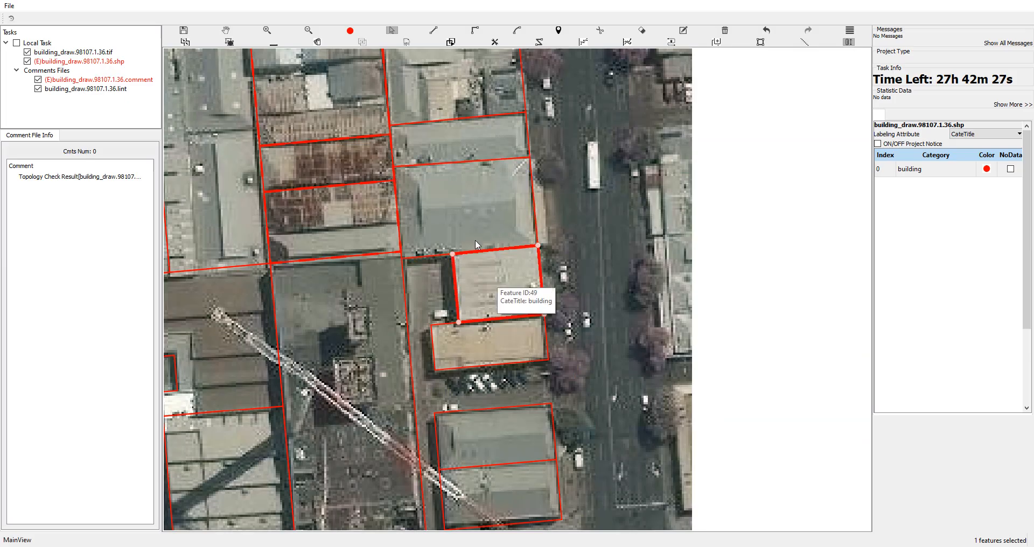
click(480, 218)
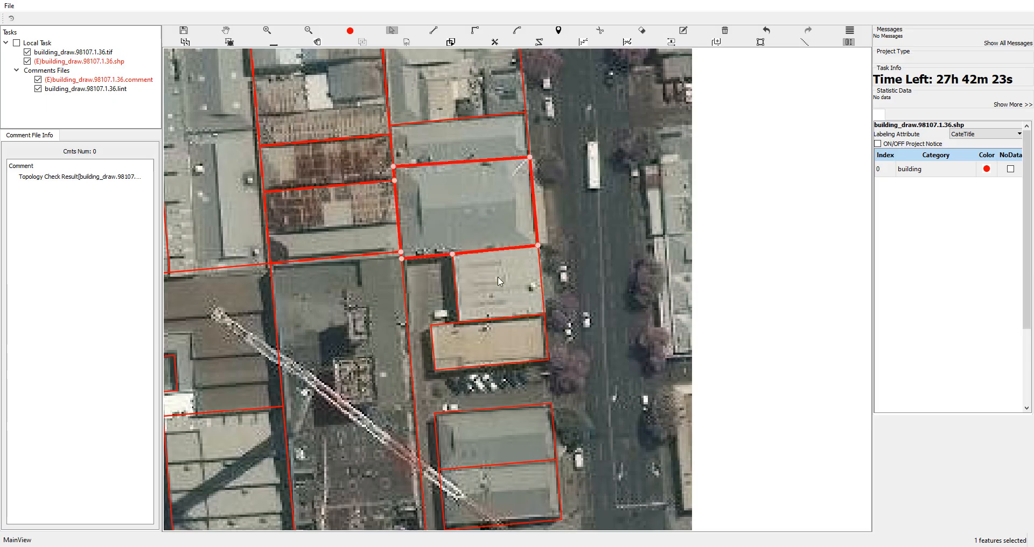
Extend the northern edge of the light-roofed building slightly north so that it overlaps the large grey-roofed building.
scroll(498, 276, up, 2)
click(480, 248)
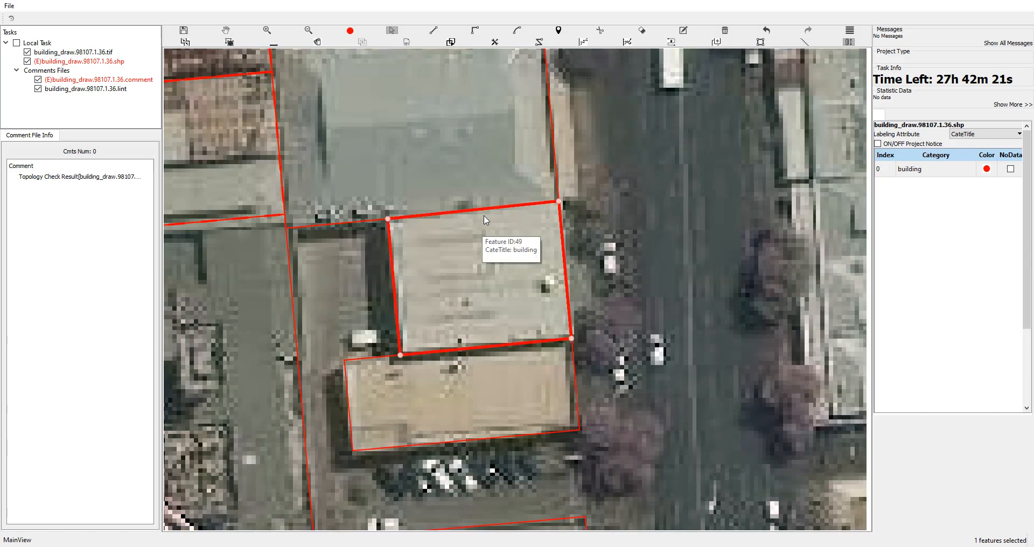
drag(483, 207, 483, 204)
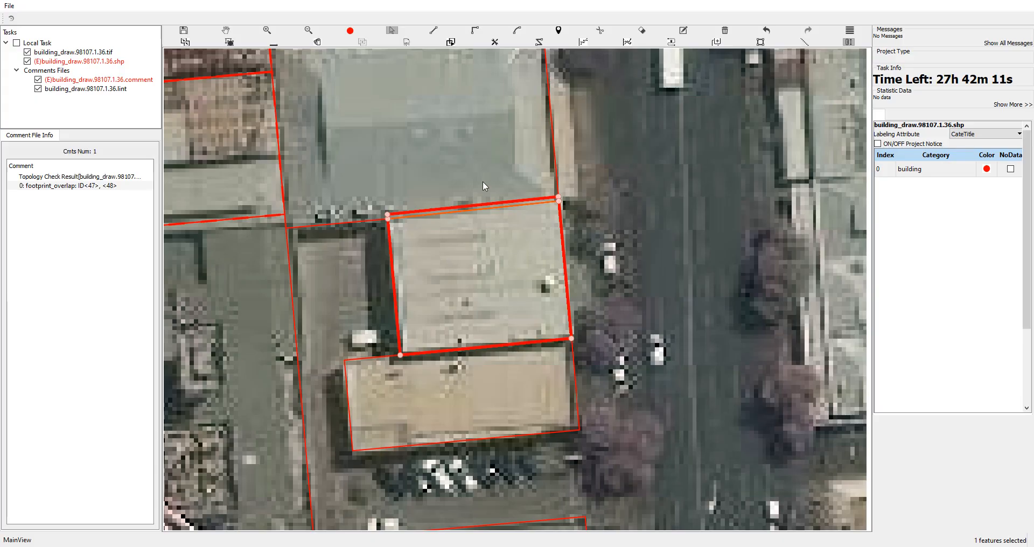
Cut the overlapping strip off the light-roofed building, from corner to corner along the large grey-roofed building's southern edge.
scroll(482, 181, up, 1)
scroll(406, 178, up, 1)
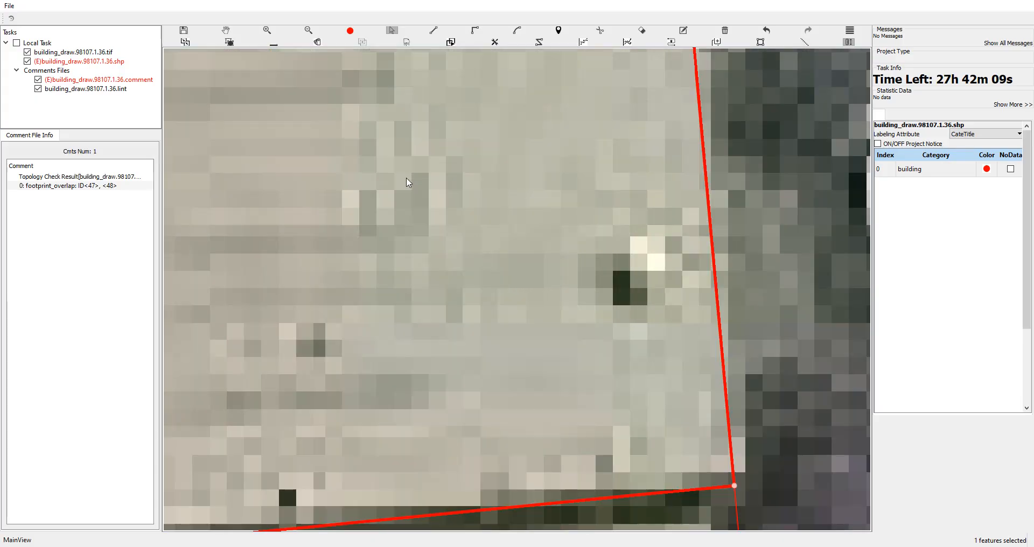
drag(383, 147, 547, 388)
key(space)
drag(443, 213, 595, 400)
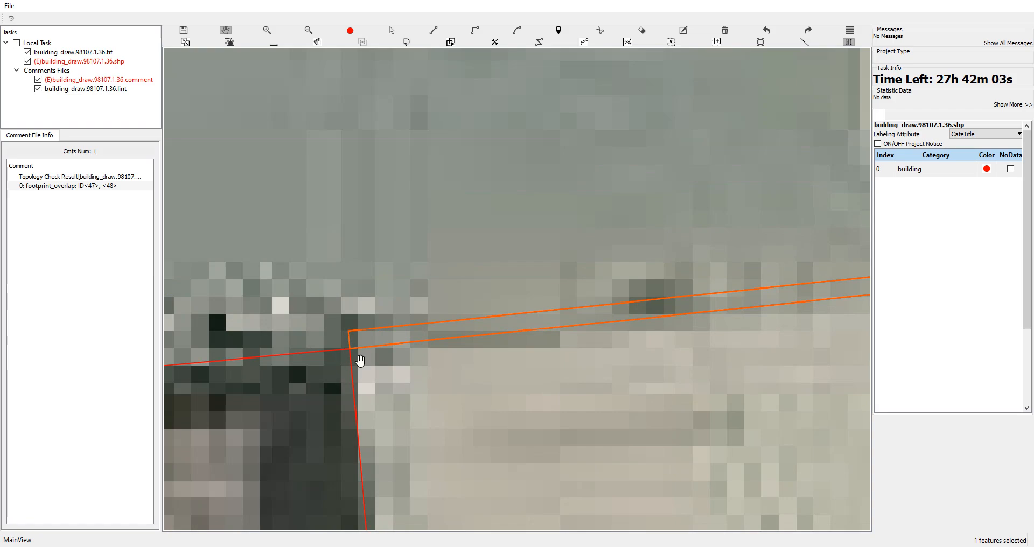
click(409, 339)
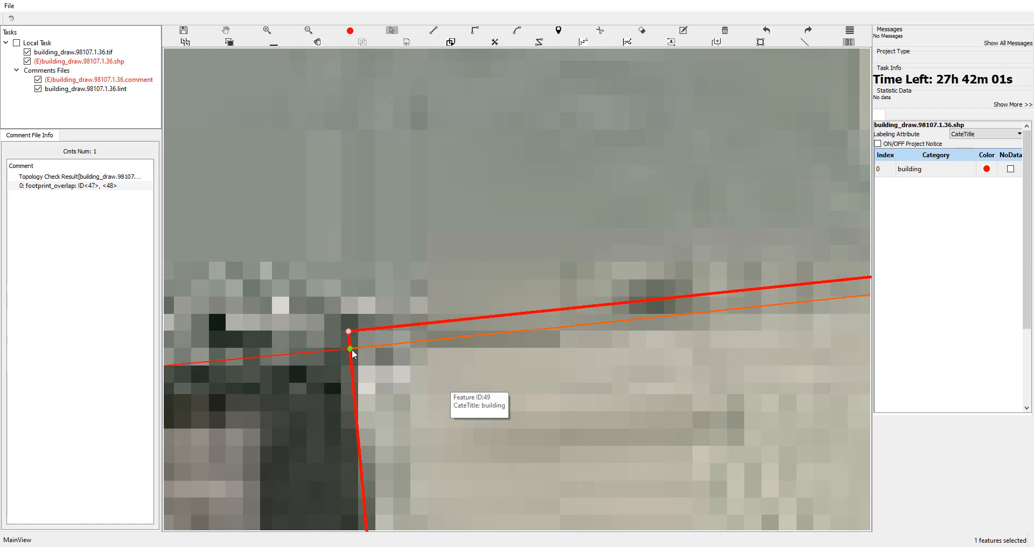
key(s)
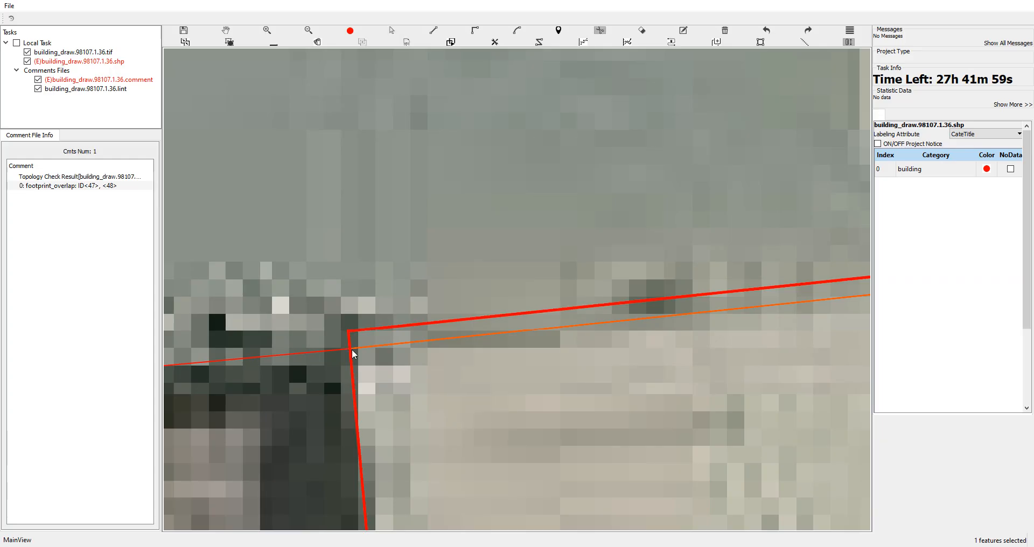
click(350, 348)
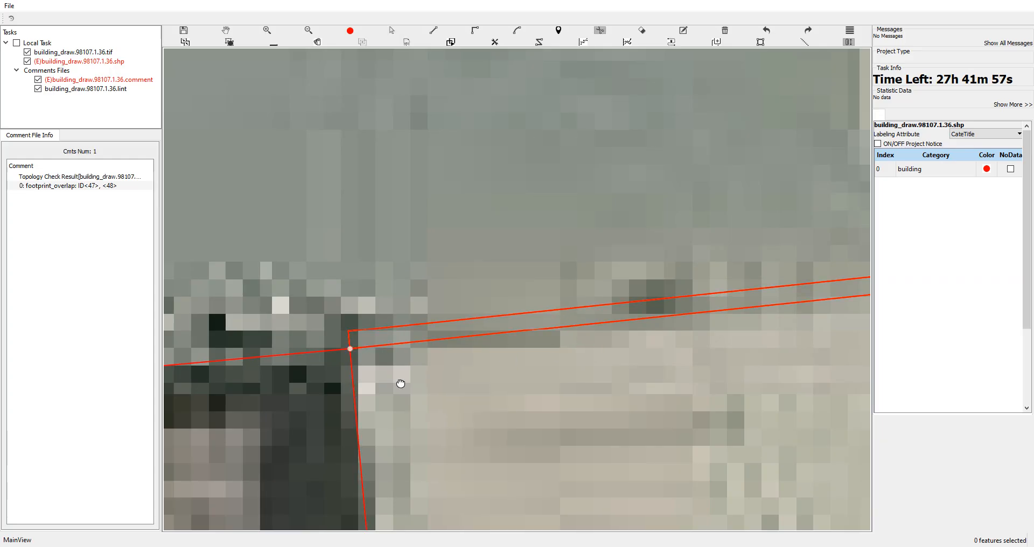
drag(862, 321, 418, 409)
drag(524, 396, 410, 418)
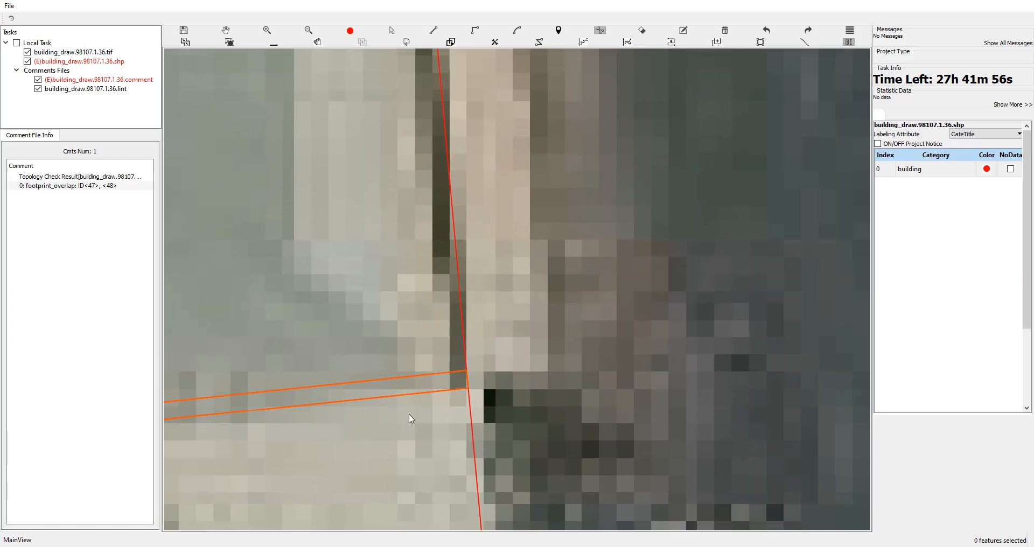
click(468, 389)
key(s)
Select the cut-off overlapping strip between the two buildings and delete it.
click(439, 432)
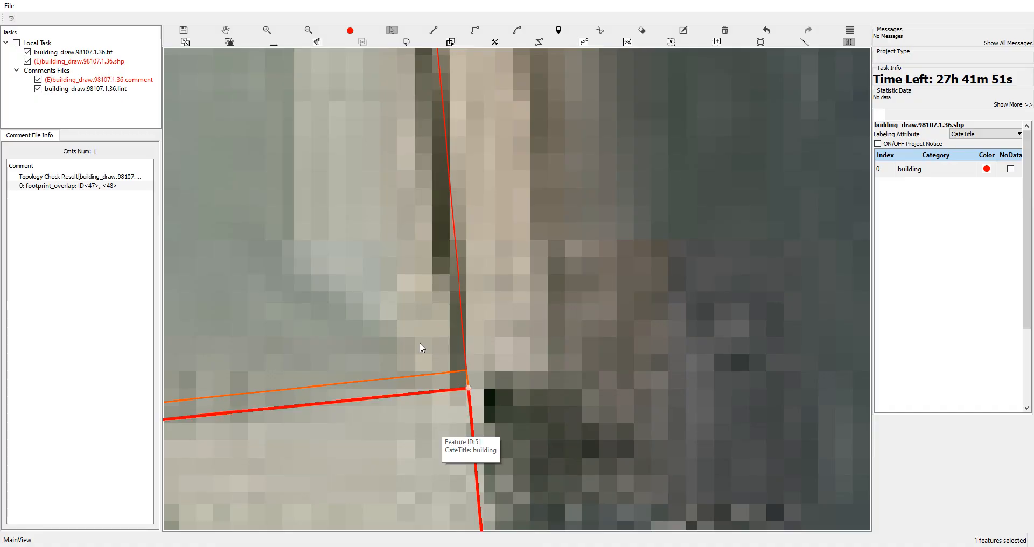
click(422, 376)
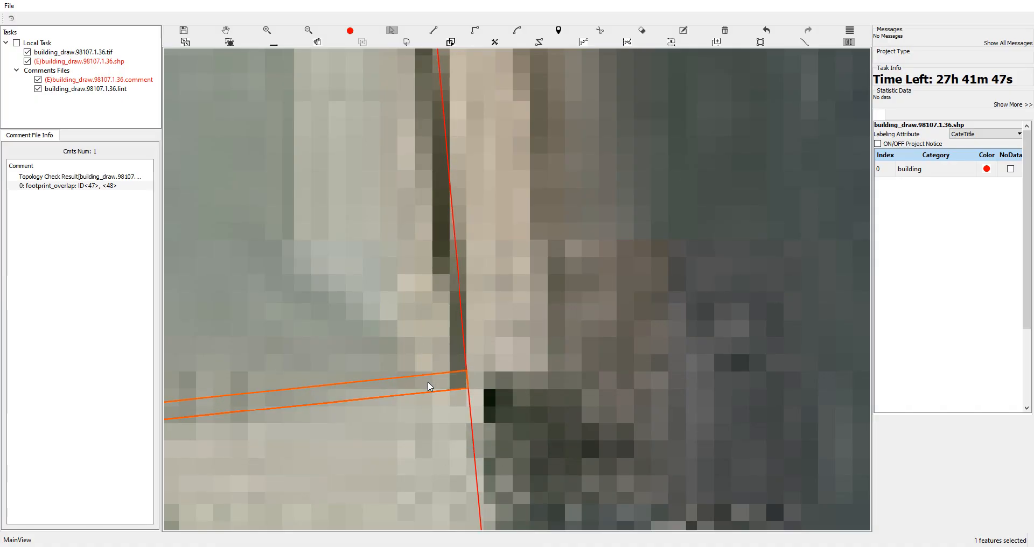
key(Delete)
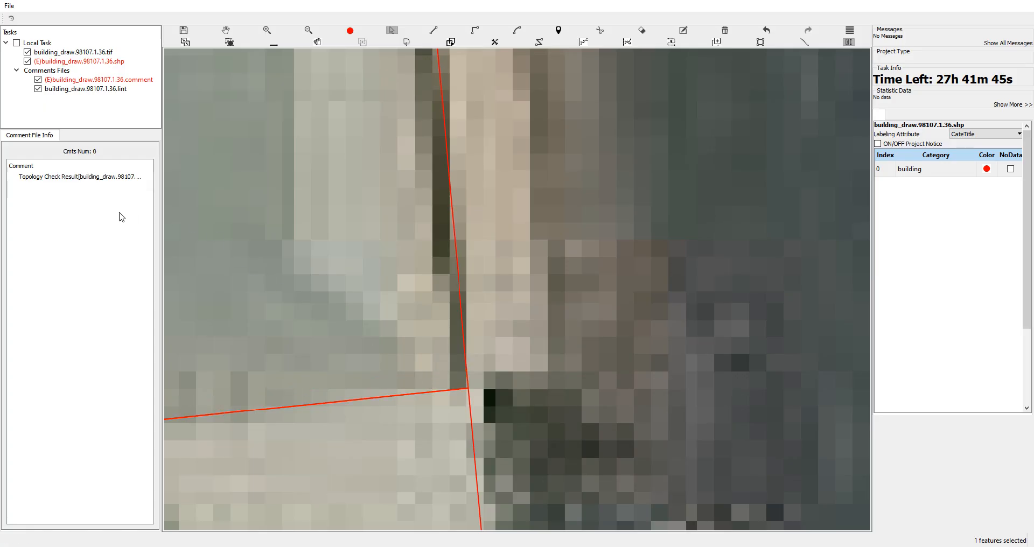
Select the five redrawn buildings along the eastern street to review their outlines together.
scroll(229, 208, down, 5)
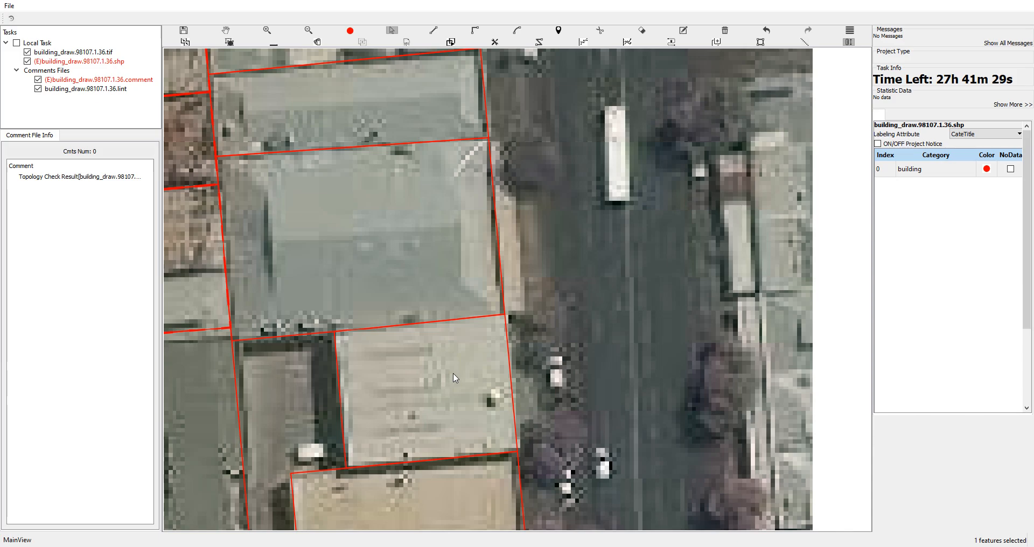
scroll(453, 378, down, 3)
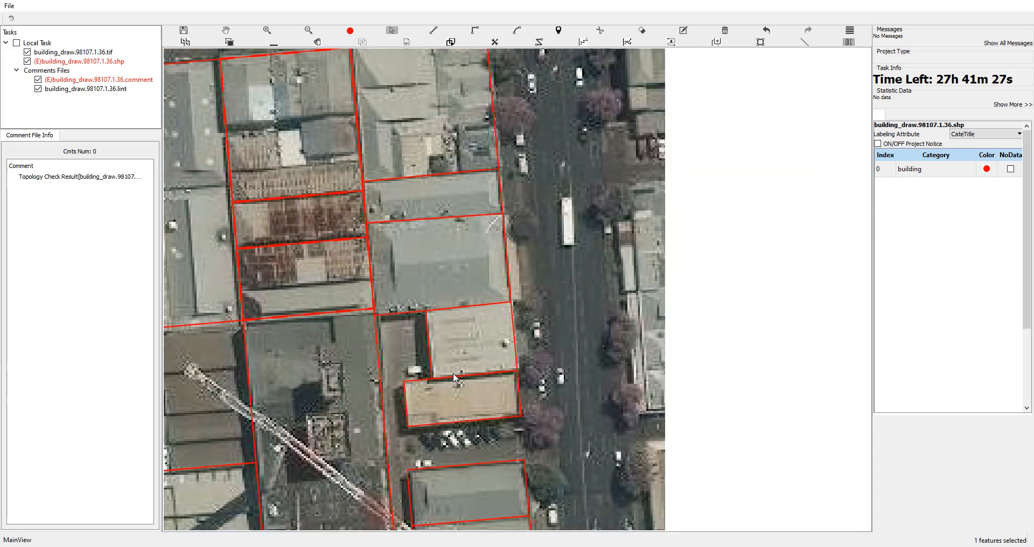
scroll(453, 378, down, 1)
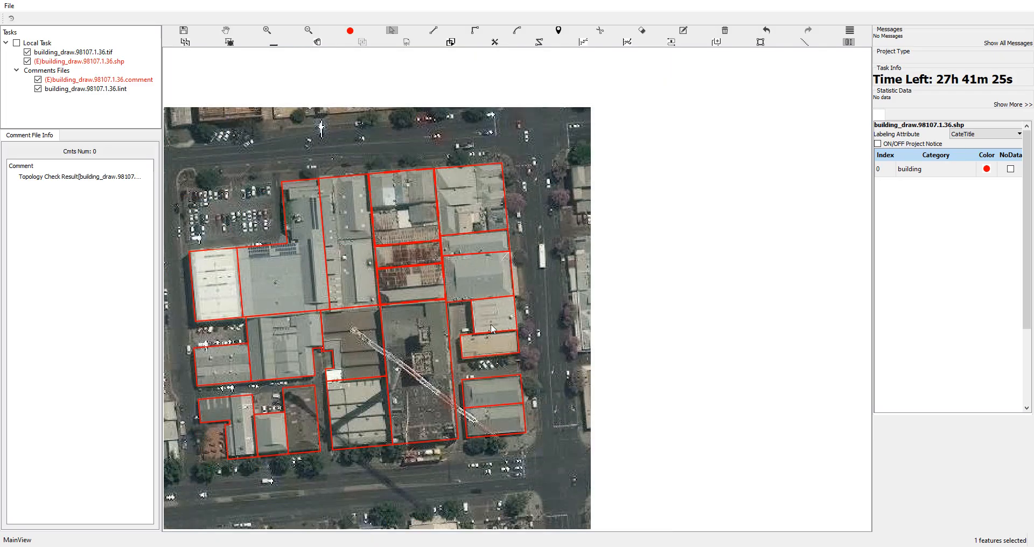
drag(529, 361, 478, 153)
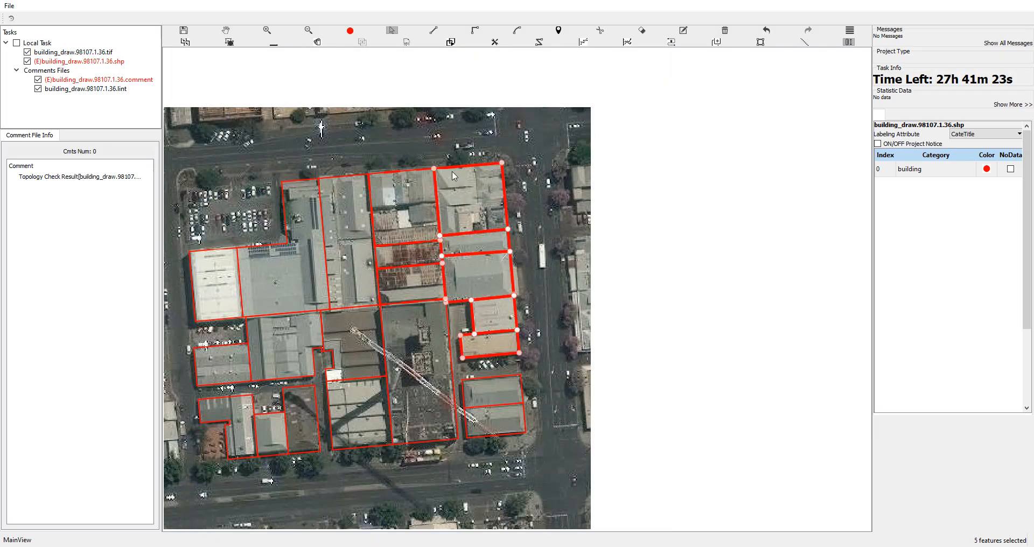
click(186, 43)
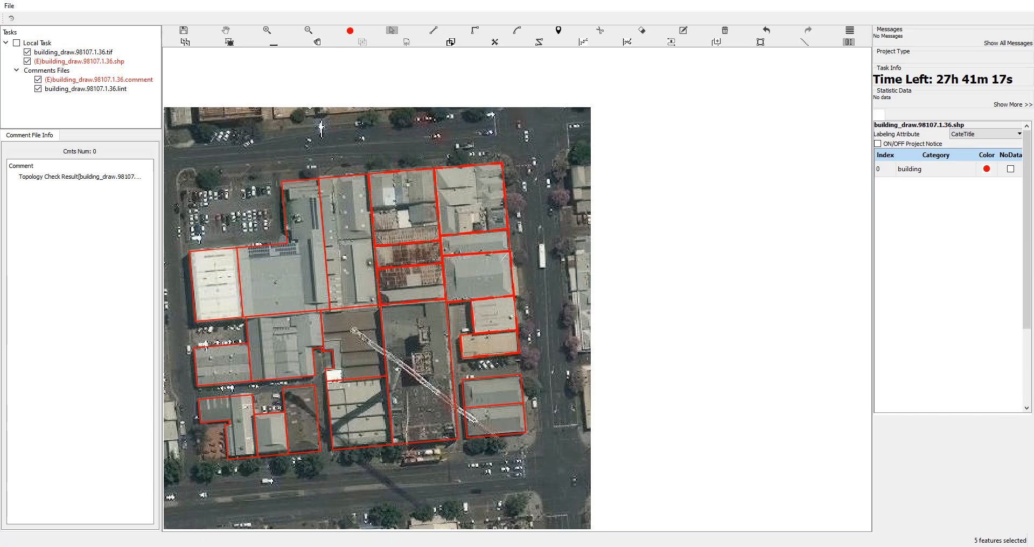
click(926, 546)
right_click(925, 515)
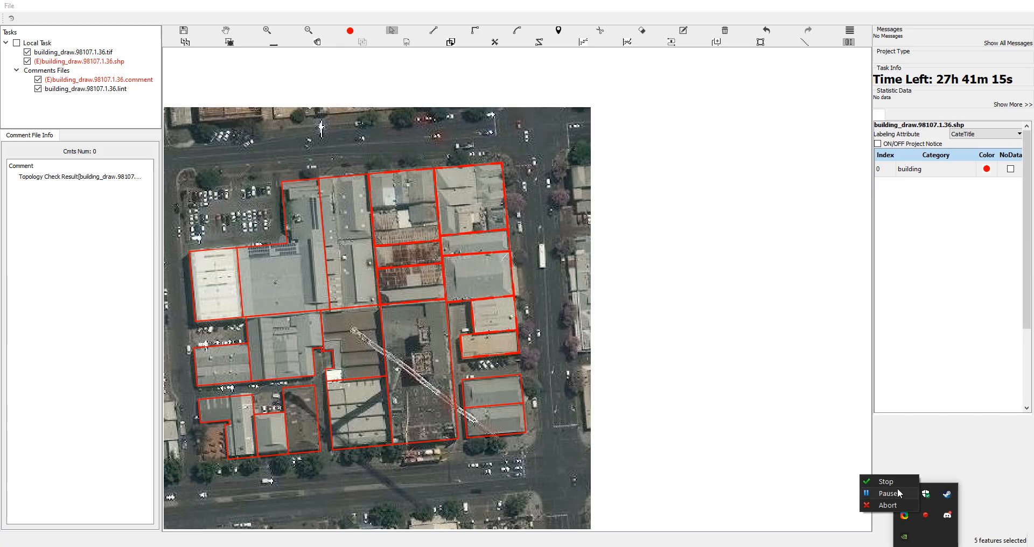